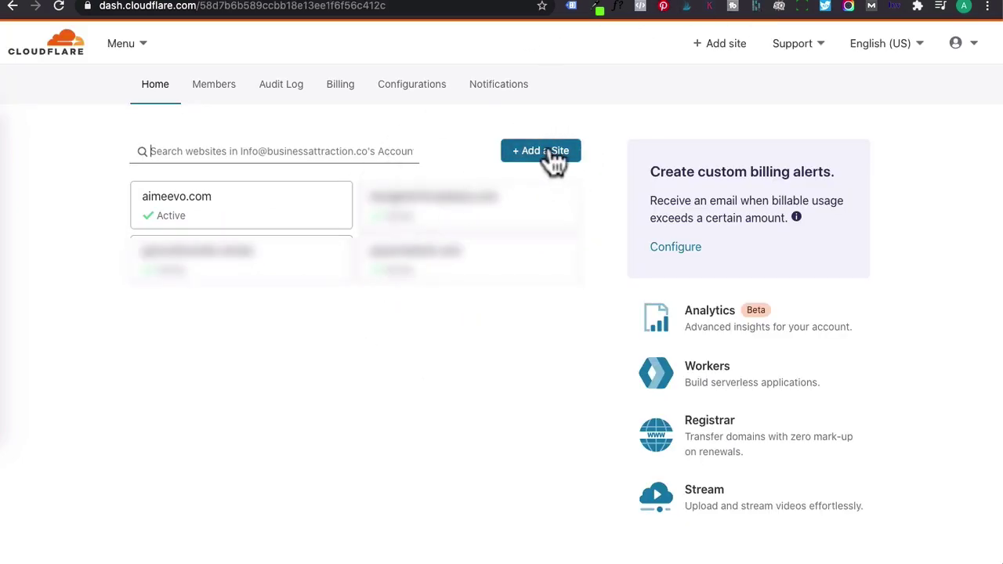
# - Add the site groovesharefunnels.com to the Cloudflare account
pyautogui.click(551, 162)
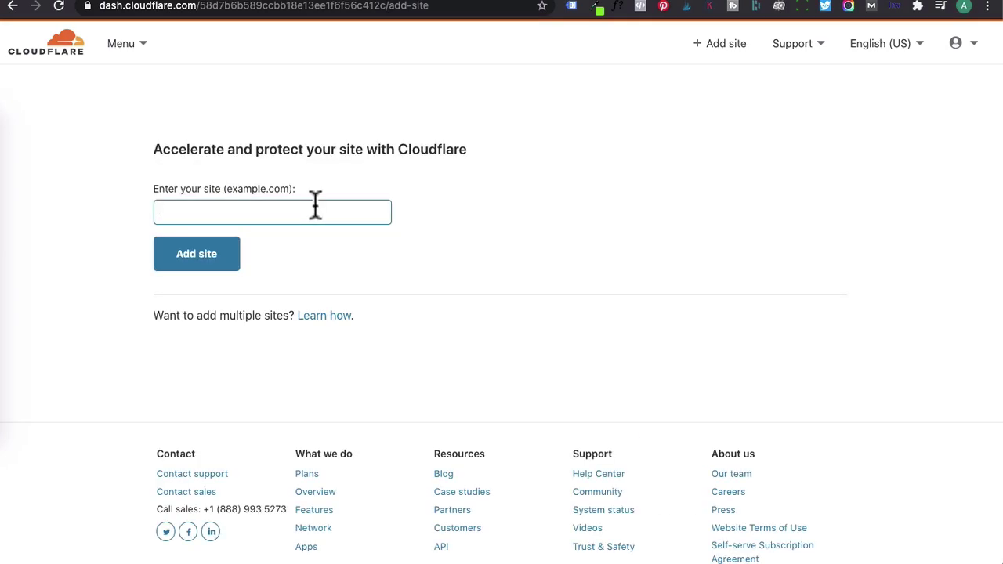
pyautogui.click(315, 205)
pyautogui.write('groovesharefunnels.com')
pyautogui.click(220, 259)
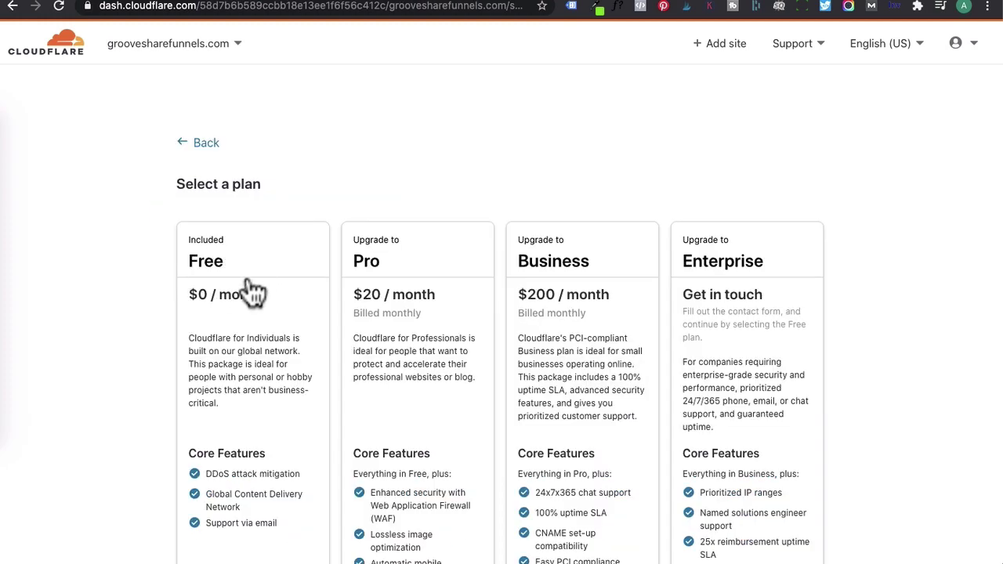
# - Choose the Free plan for groovesharefunnels.com and confirm it
pyautogui.click(255, 291)
pyautogui.scroll(-6, 250, 329)
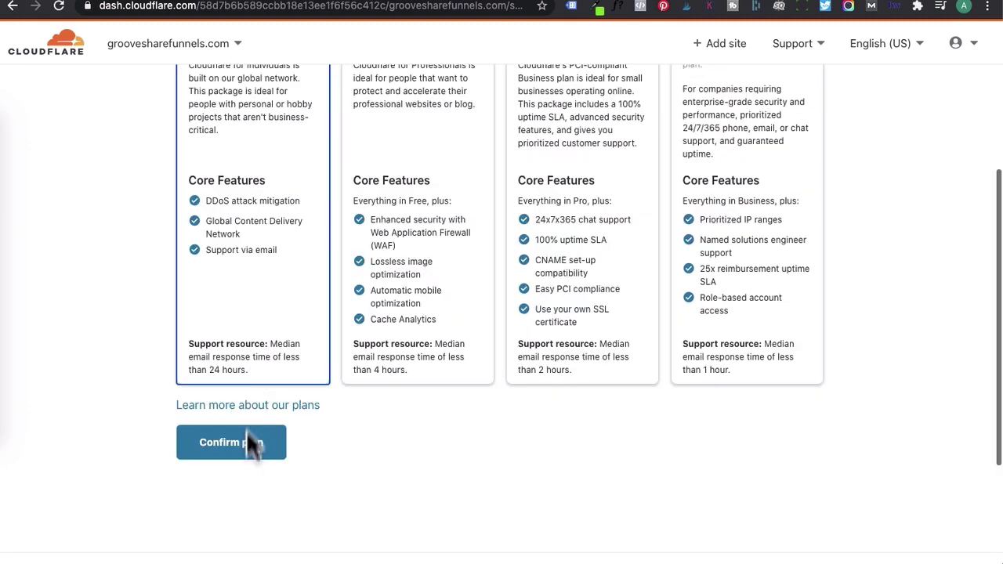
pyautogui.click(231, 453)
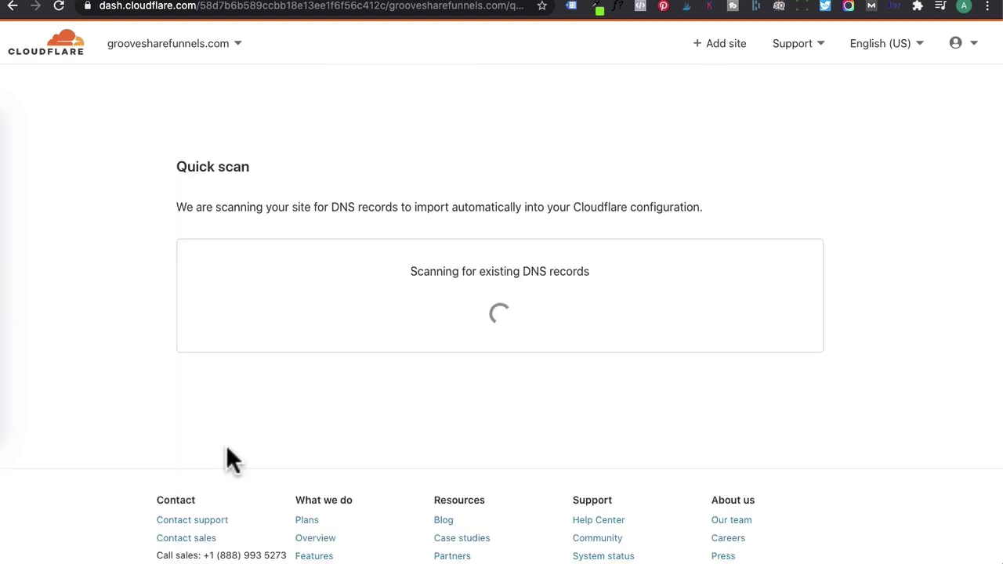
# - Review the DNS records imported for groovesharefunnels.com and continue to the nameserver instructions
pyautogui.scroll(-1, 251, 431)
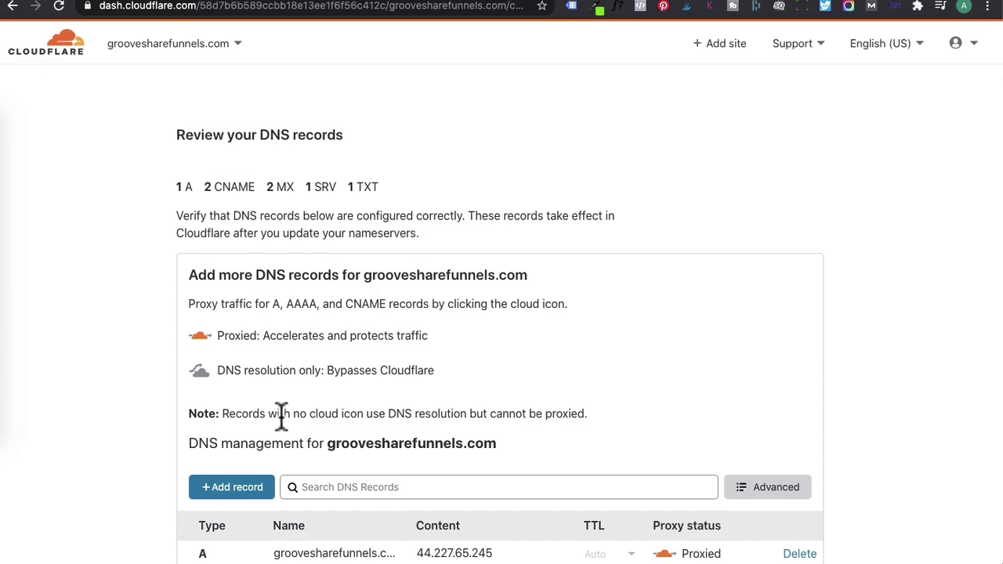
pyautogui.scroll(-5, 282, 419)
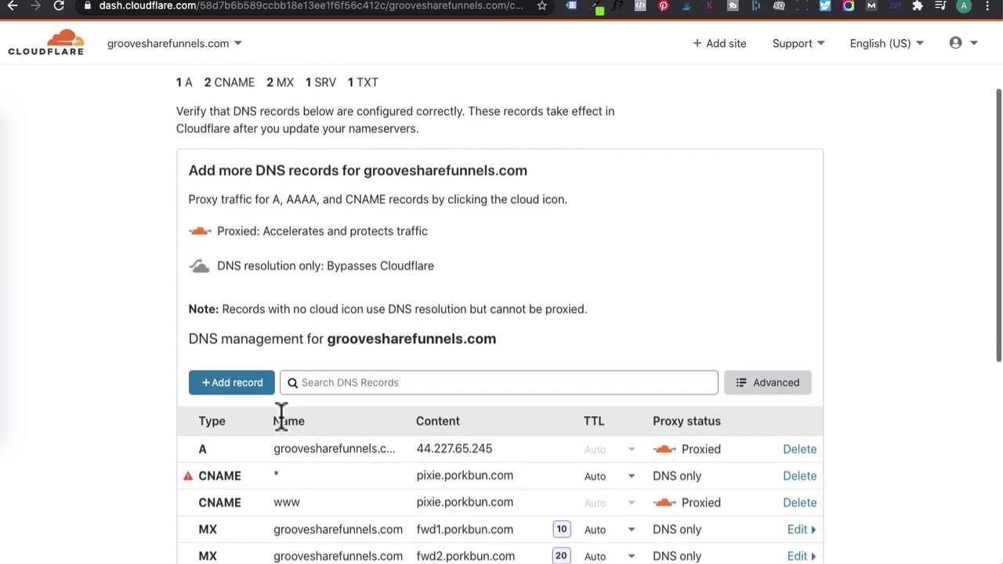
pyautogui.scroll(-4, 286, 430)
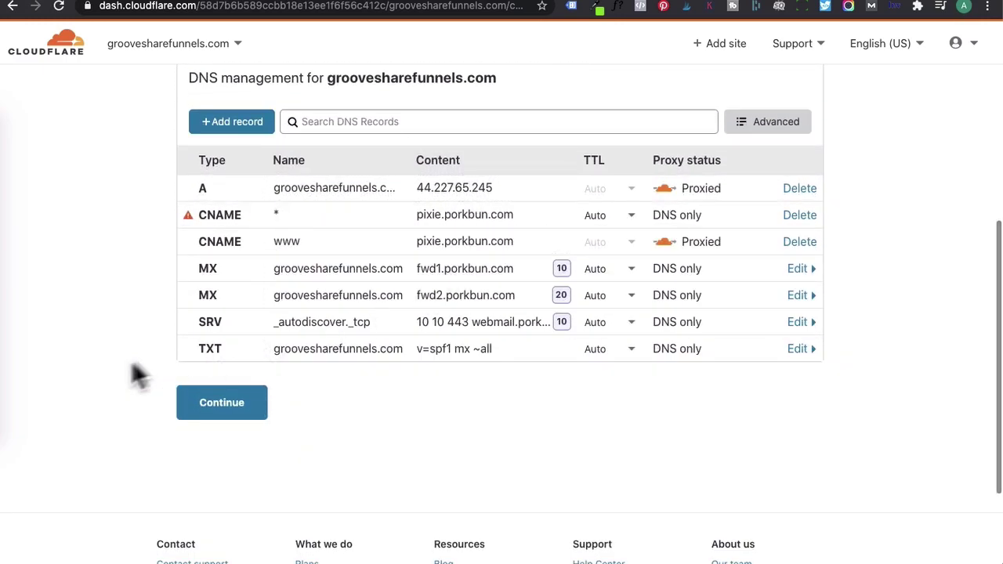
pyautogui.click(235, 408)
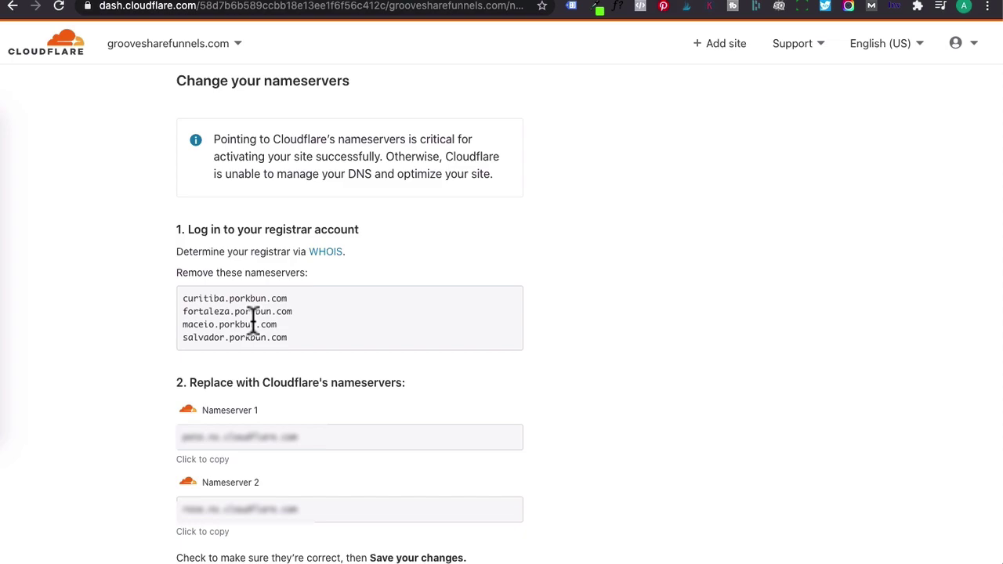
# - Examine the nameservers assigned by Cloudflare, and switch to Namecheap to view a domain's custom nameserver settings
pyautogui.scroll(-4, 252, 323)
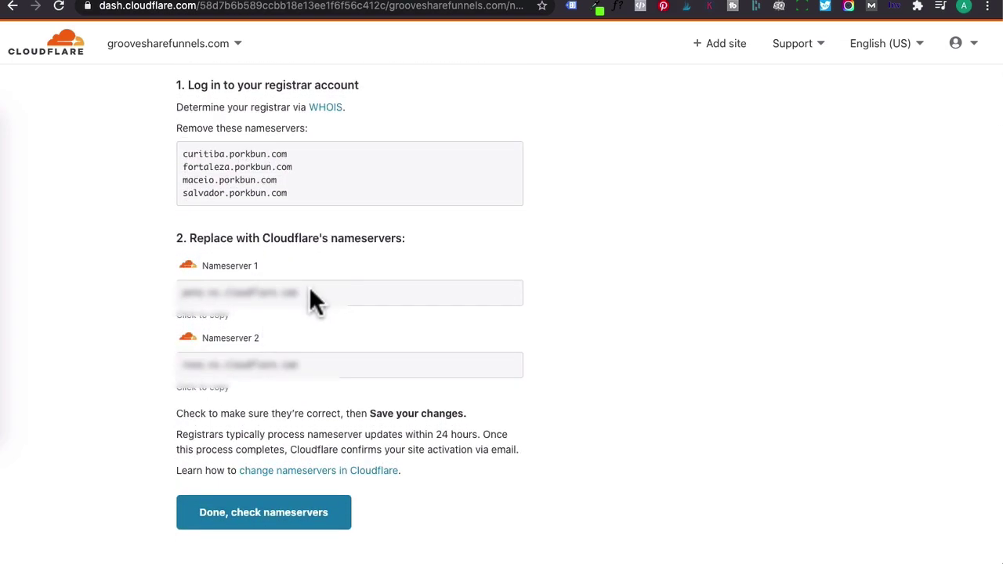
pyautogui.click(310, 294)
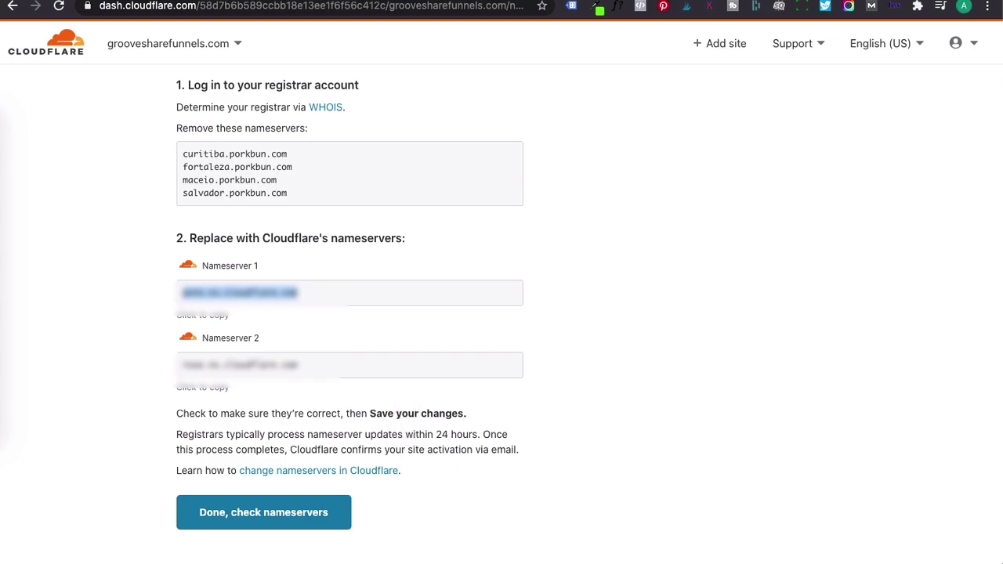
pyautogui.click(344, 5)
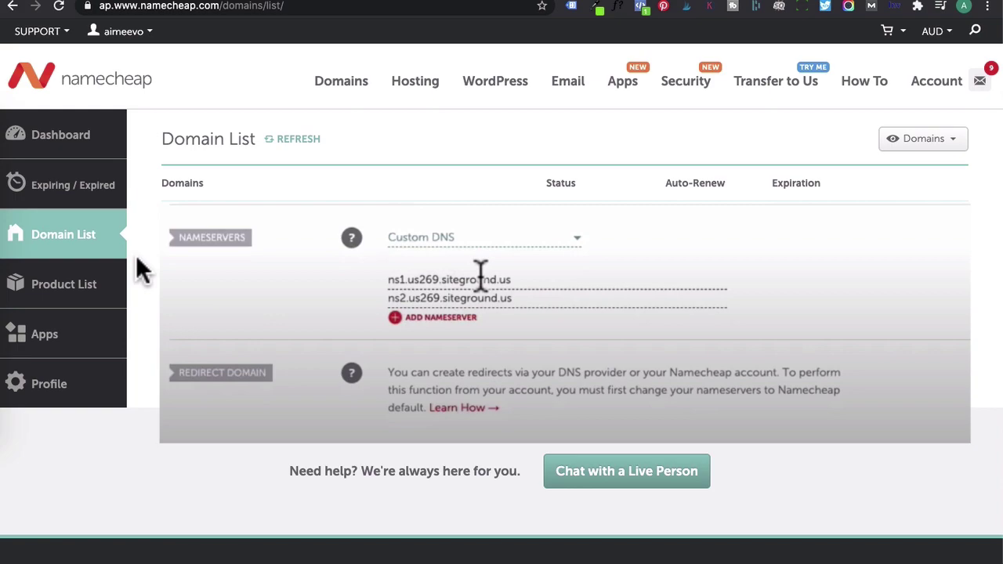
# - Switch to Porkbun and open the authoritative nameservers of groovesharefunnels.com for editing
pyautogui.click(274, 0)
pyautogui.scroll(1, 289, 165)
pyautogui.scroll(-1, 289, 164)
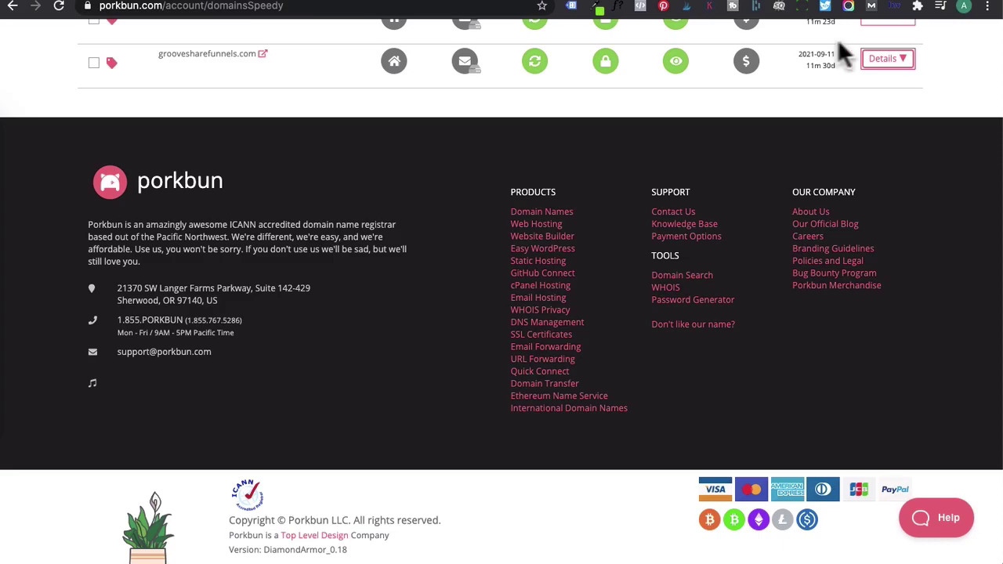
pyautogui.click(870, 65)
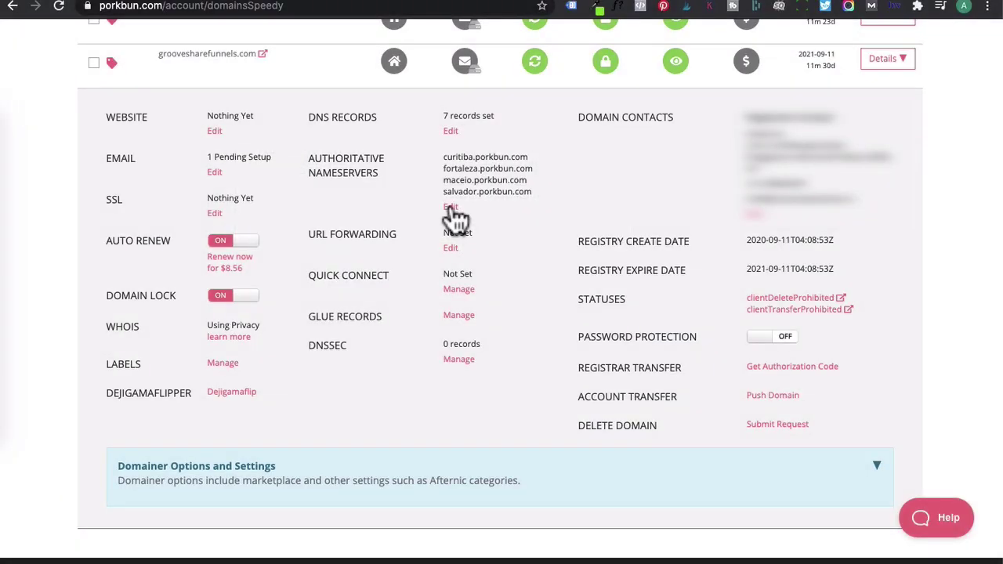
pyautogui.click(451, 208)
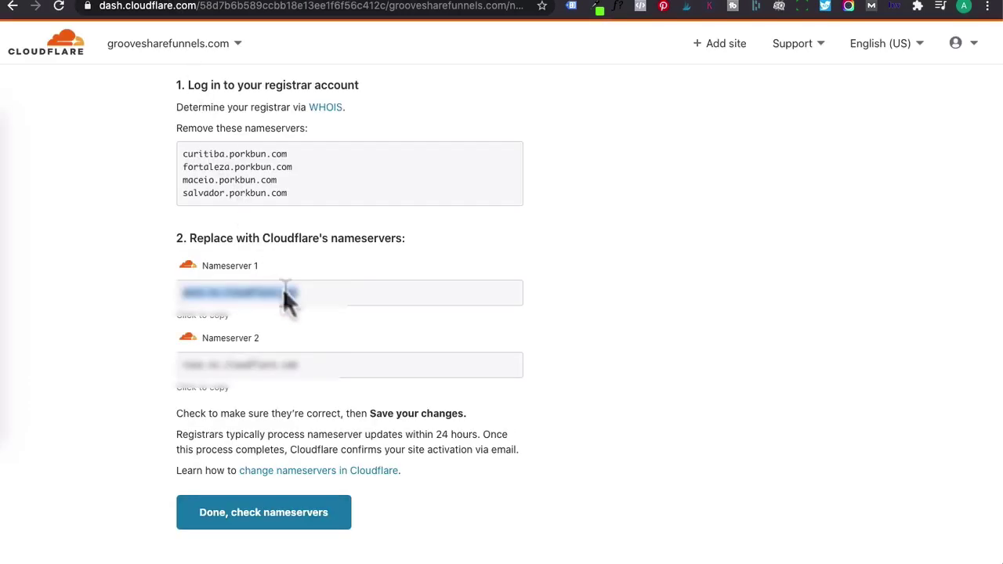
# - Copy the first Cloudflare nameserver and replace all nameservers in Porkbun with pete.ns.cloudflare.com, followed by a new line
pyautogui.tripleClick(290, 289)
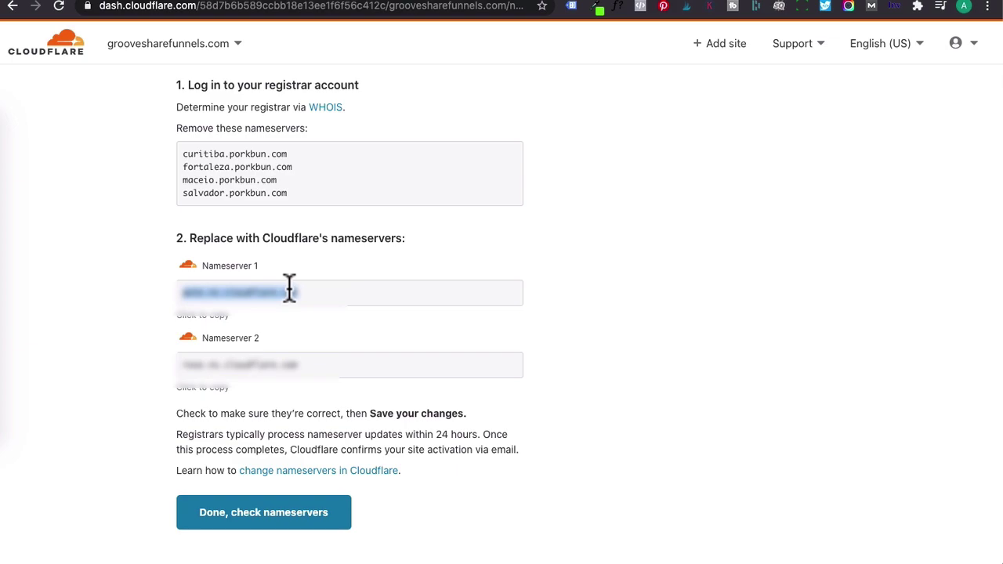
pyautogui.click(326, 3)
pyautogui.click(434, 285)
pyautogui.press('super+a')
pyautogui.press('BackSpace')
pyautogui.write('pete.ns.cloudflare.com')
pyautogui.press('Return')
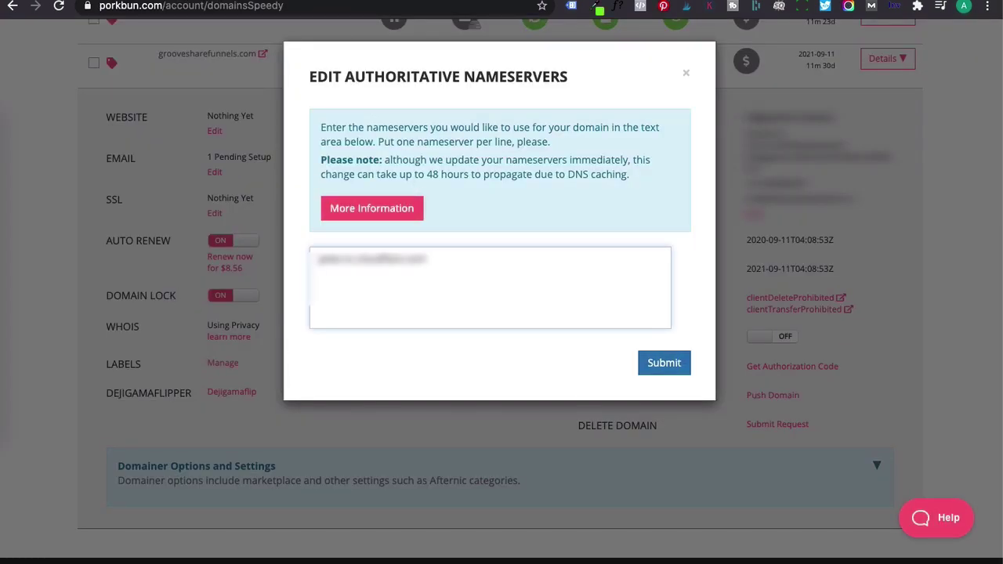
# - Copy the second Cloudflare nameserver, rose.ns.cloudflare.com, into Porkbun's nameserver list and submit the change
pyautogui.click(176, 3)
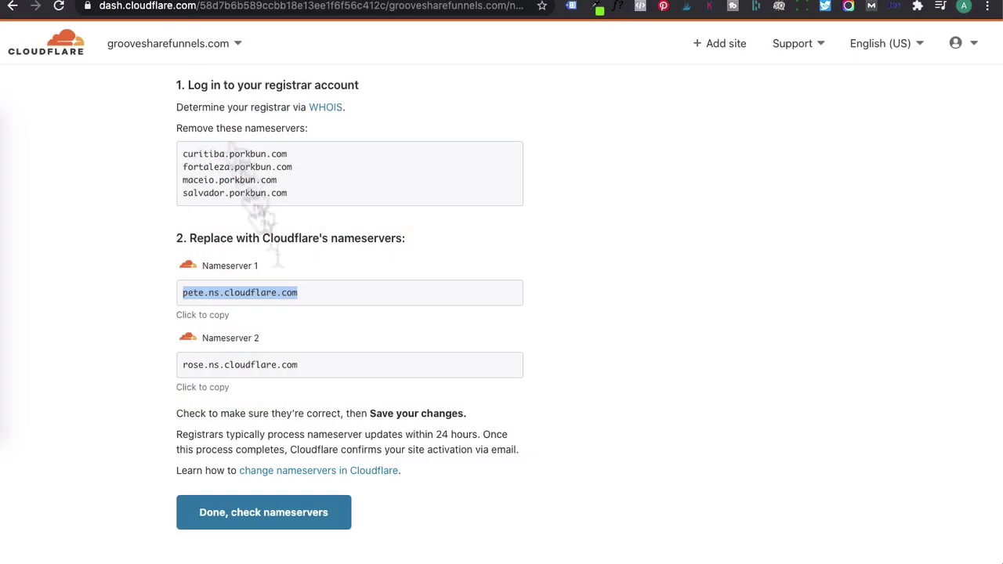
pyautogui.tripleClick(326, 362)
pyautogui.press('super+c')
pyautogui.click(335, 4)
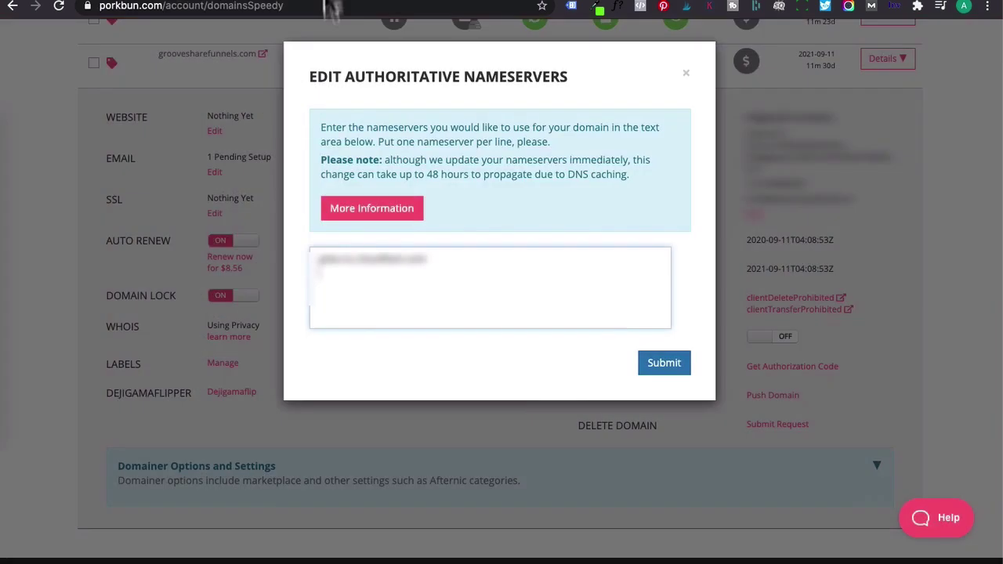
pyautogui.press('super+v')
pyautogui.click(666, 364)
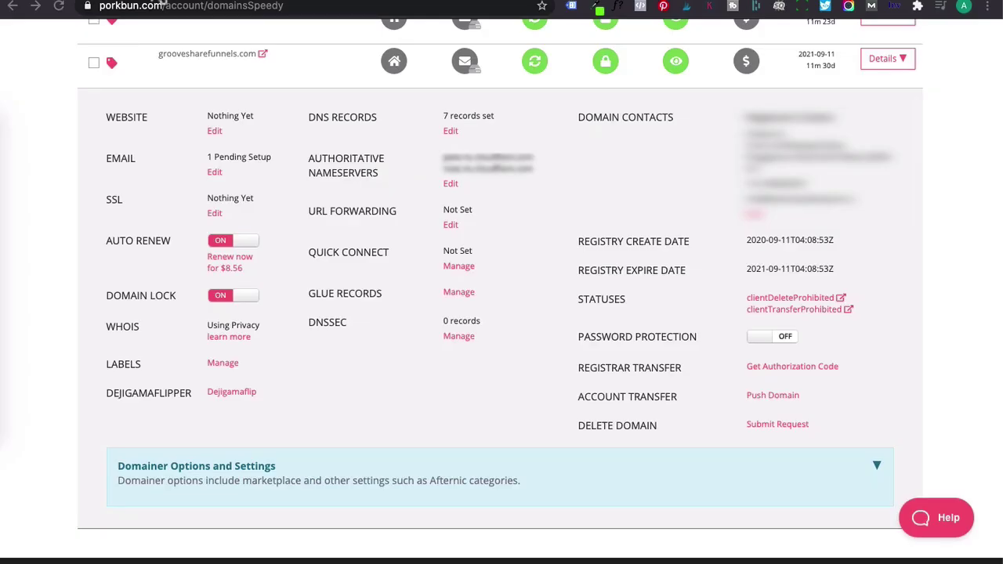
# - Return to Cloudflare, request the nameserver check, and postpone the Quick Start Guide
pyautogui.click(163, 4)
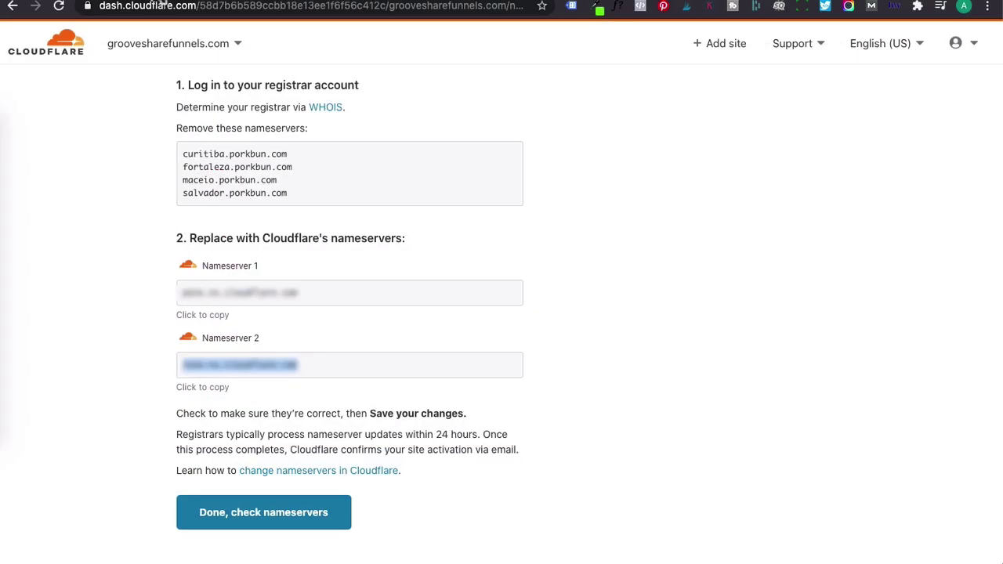
pyautogui.click(294, 519)
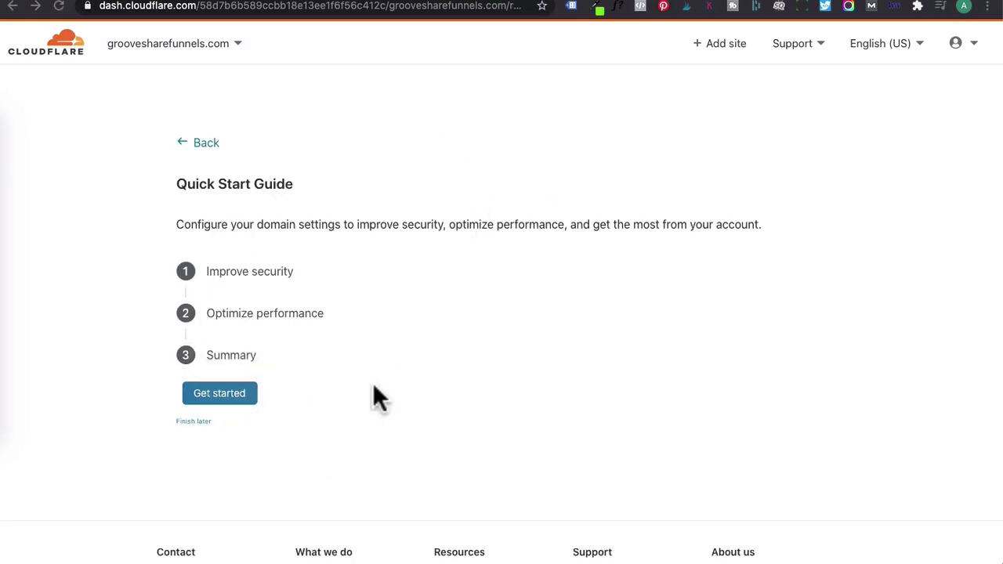
pyautogui.click(192, 423)
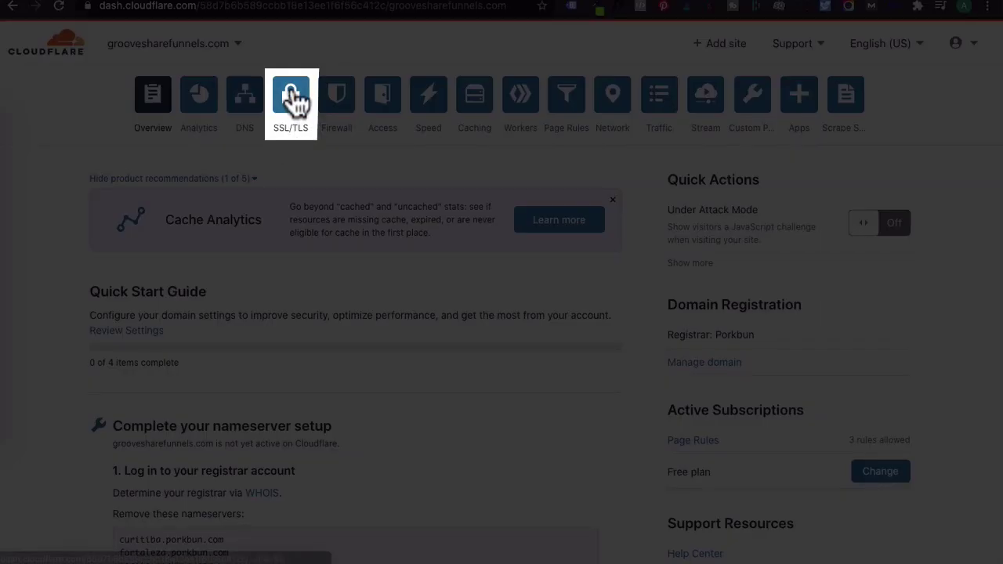
# - Check which SSL/TLS encryption mode is selected for groovesharefunnels.com
pyautogui.click(292, 97)
pyautogui.scroll(-1, 262, 197)
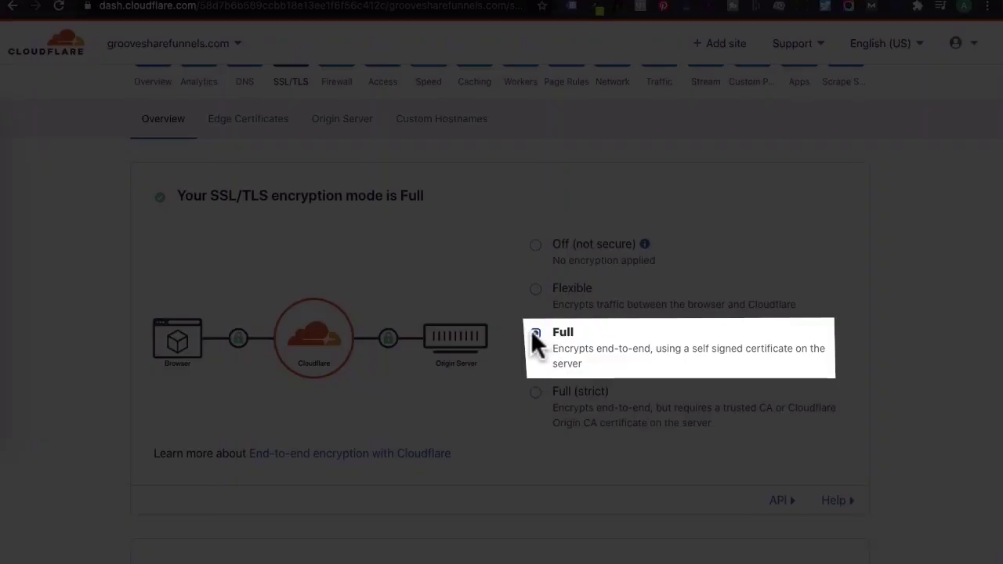
pyautogui.scroll(1, 352, 206)
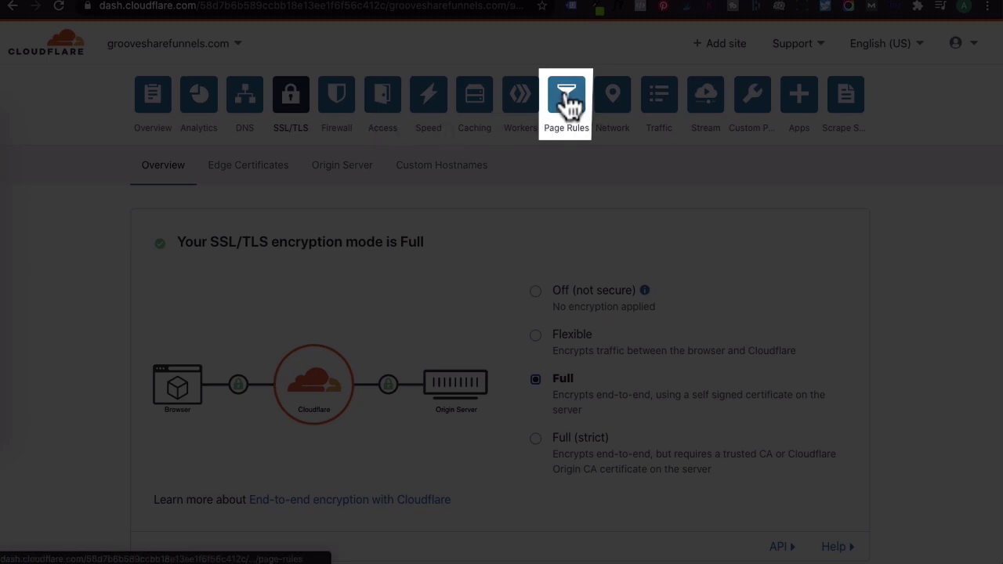
# - Start creating a new page rule for groovesharefunnels.com
pyautogui.click(571, 108)
pyautogui.scroll(-2, 609, 212)
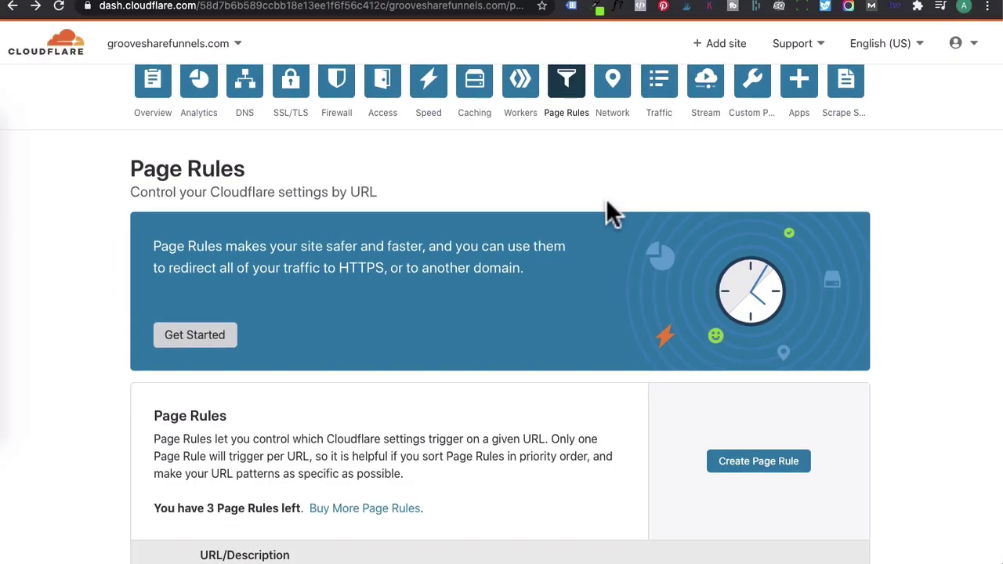
pyautogui.scroll(-4, 610, 212)
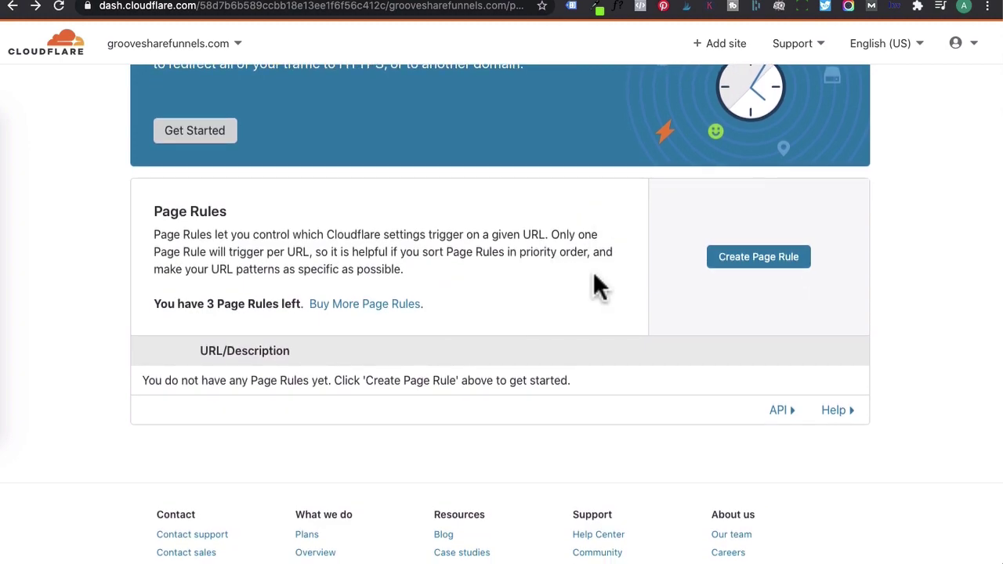
pyautogui.click(768, 259)
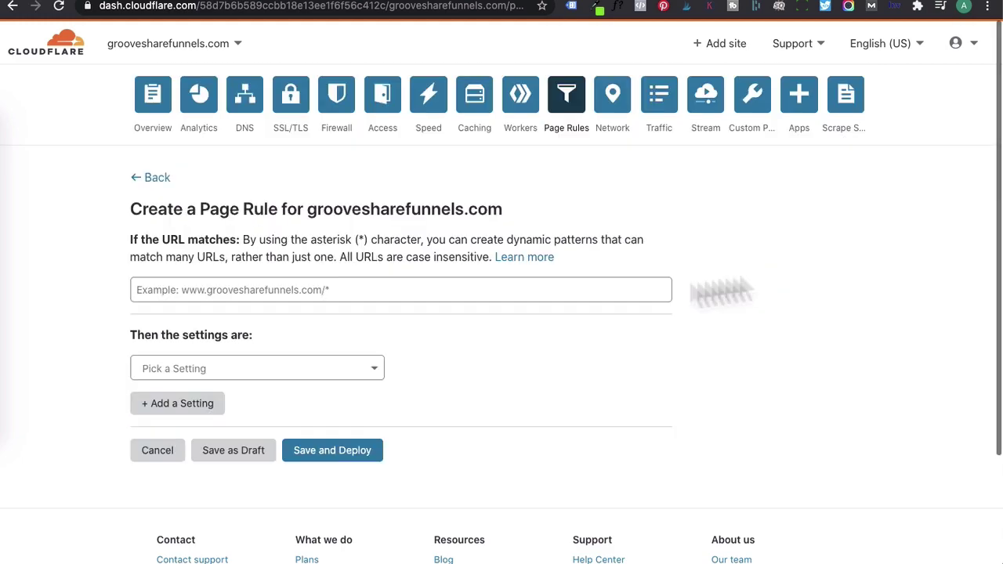
pyautogui.click(189, 289)
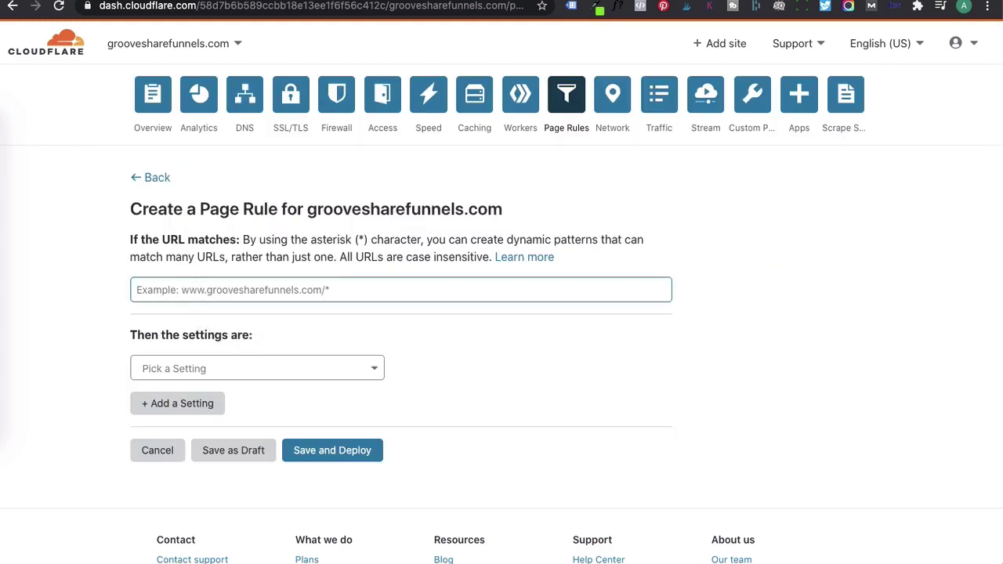
pyautogui.write('http://*yourdomain.com')
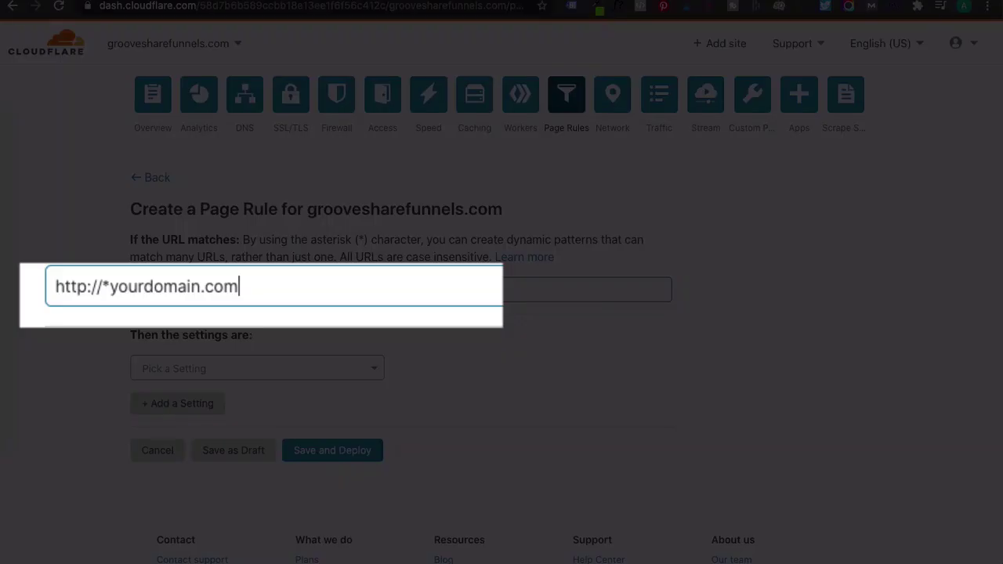
pyautogui.write('/*')
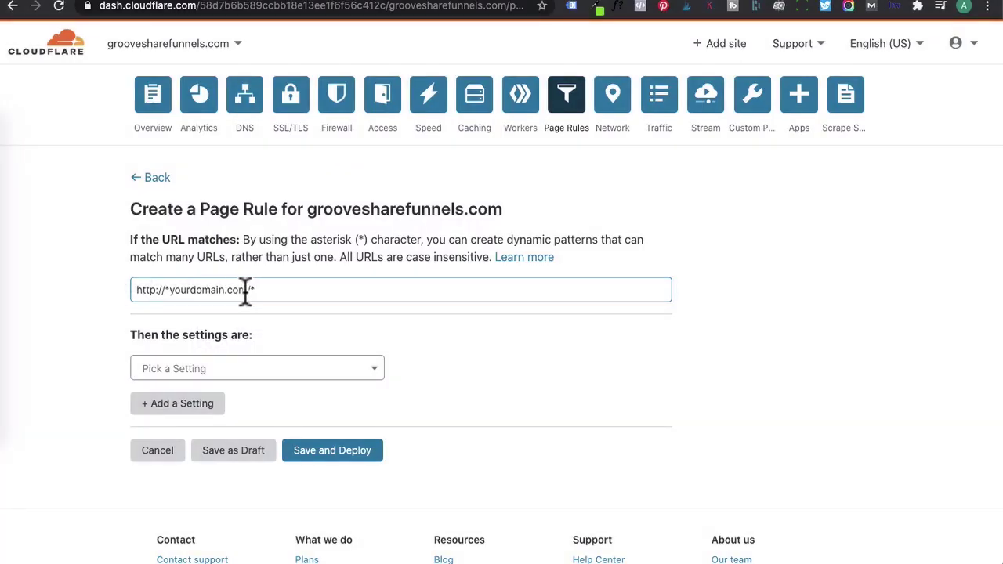
pyautogui.moveTo(248, 291); pyautogui.dragTo(174, 292)
pyautogui.write('groovesharesfunnels.com')
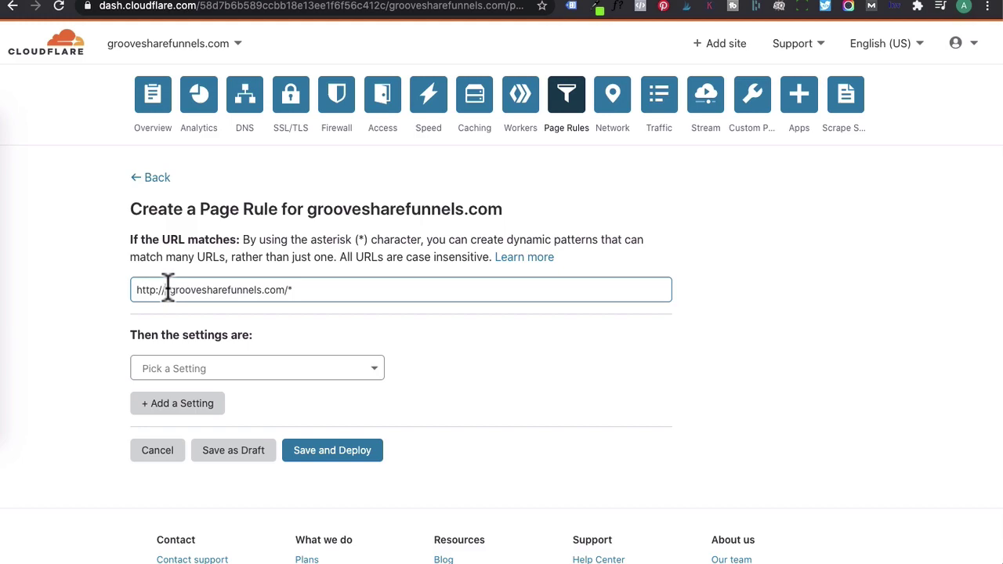
pyautogui.click(167, 290)
pyautogui.write('www')
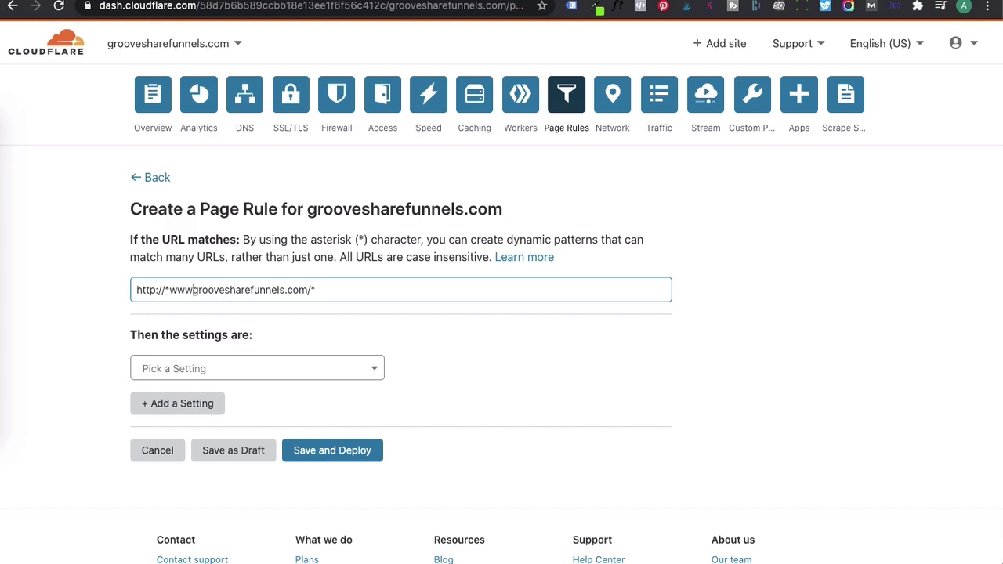
pyautogui.write('.')
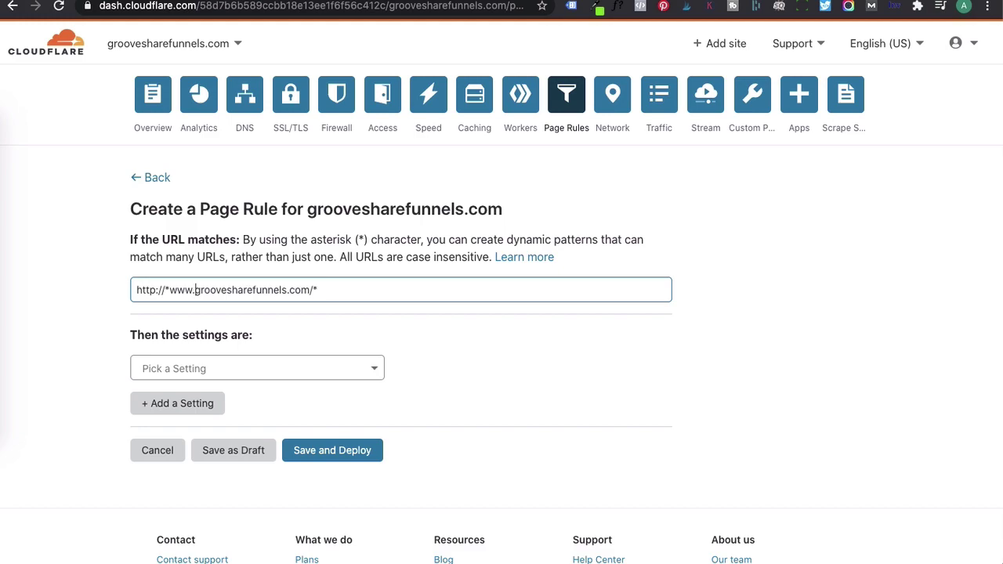
pyautogui.press('BackSpace')
pyautogui.press('BackSpace')
pyautogui.press('BackSpace')
pyautogui.press('BackSpace')
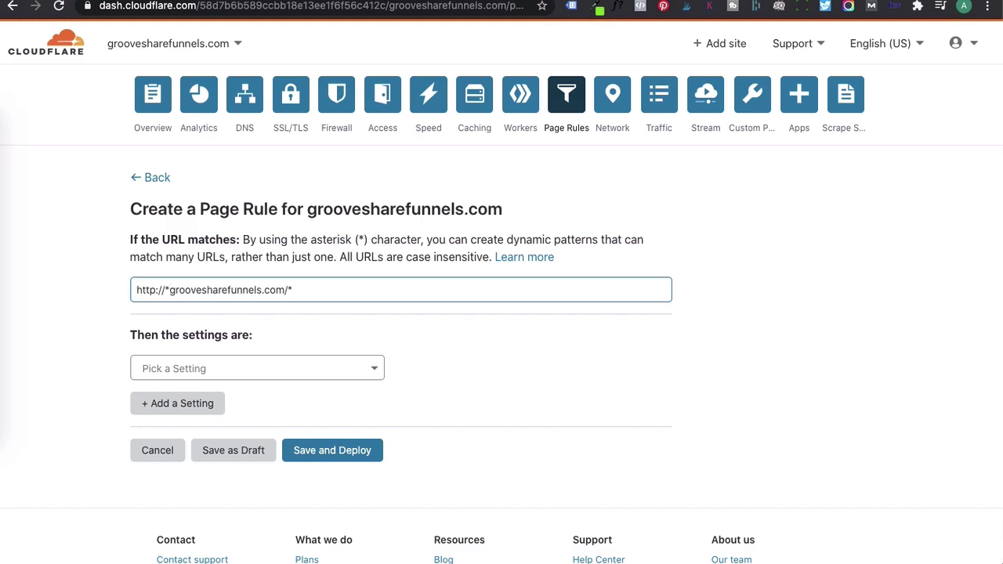
# - Set the page rule to Always Use HTTPS, and save and deploy it
pyautogui.click(351, 367)
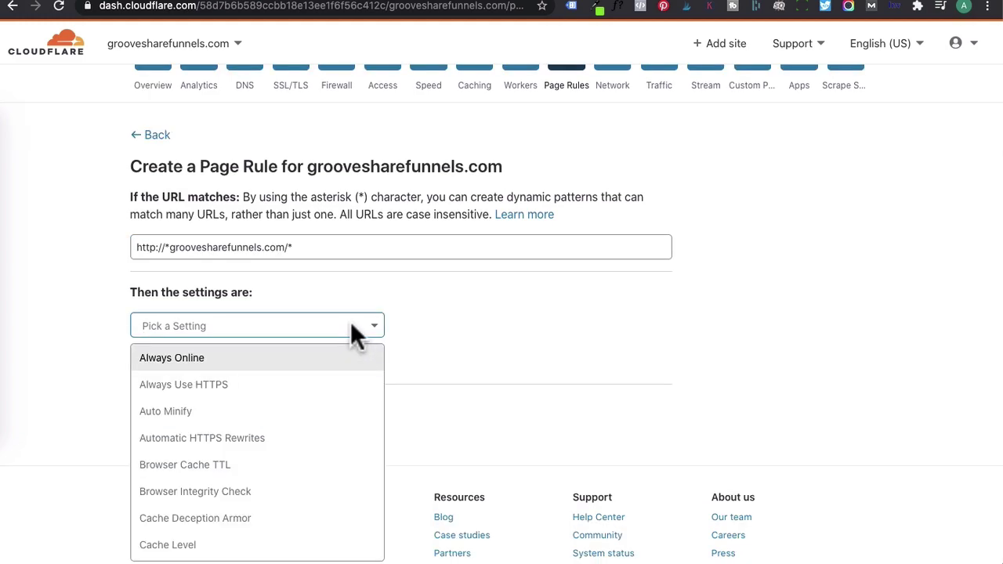
pyautogui.click(350, 322)
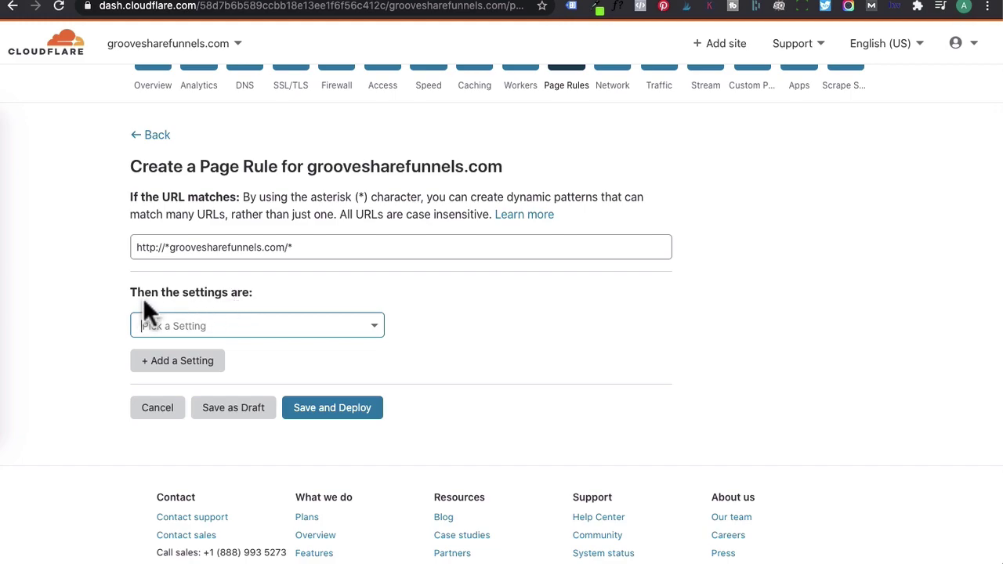
pyautogui.click(316, 325)
pyautogui.click(213, 385)
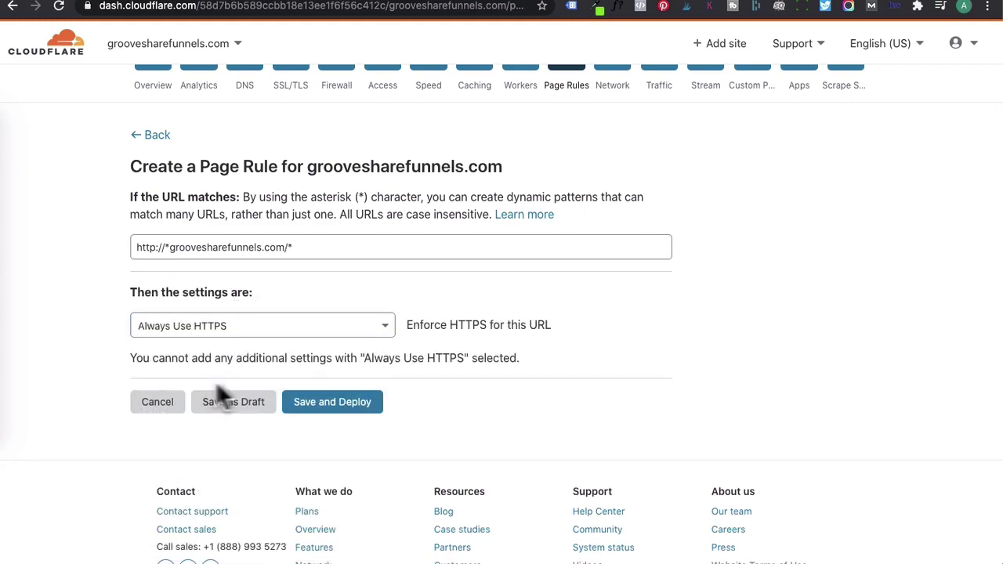
pyautogui.scroll(-1, 489, 345)
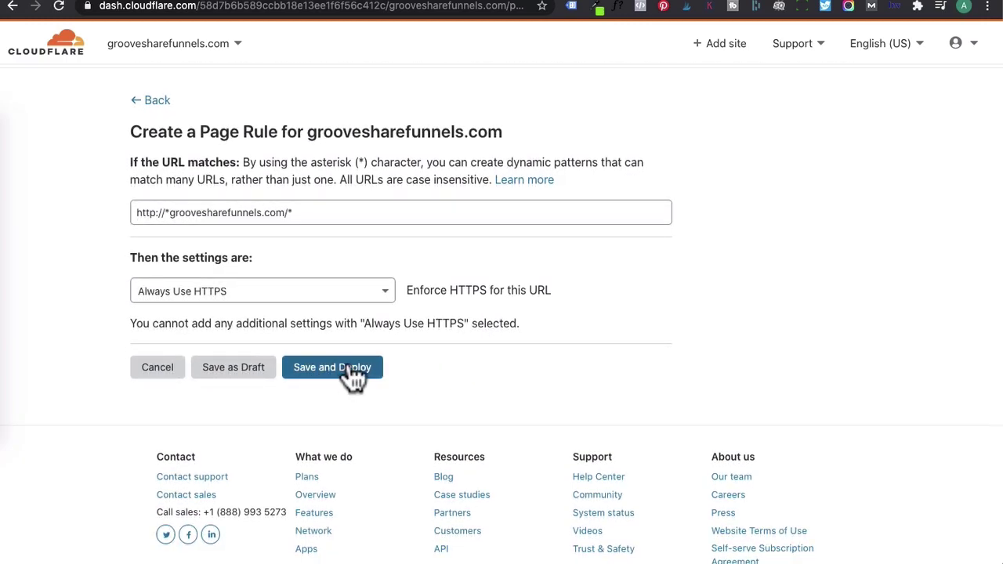
pyautogui.click(352, 369)
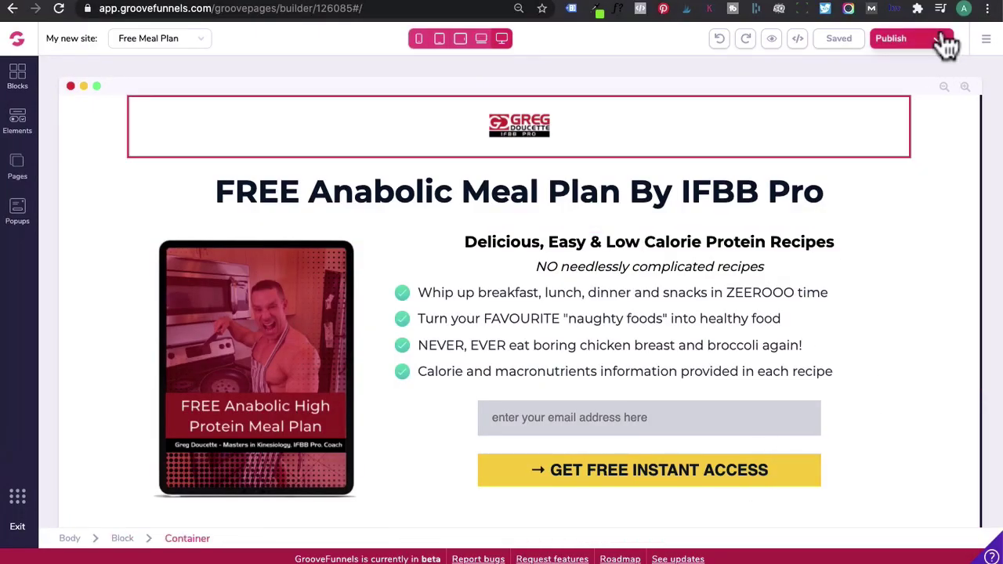
# - In GroovePages, open the Free Meal Plan site's publishing settings and enable publishing on your own domain
pyautogui.click(946, 43)
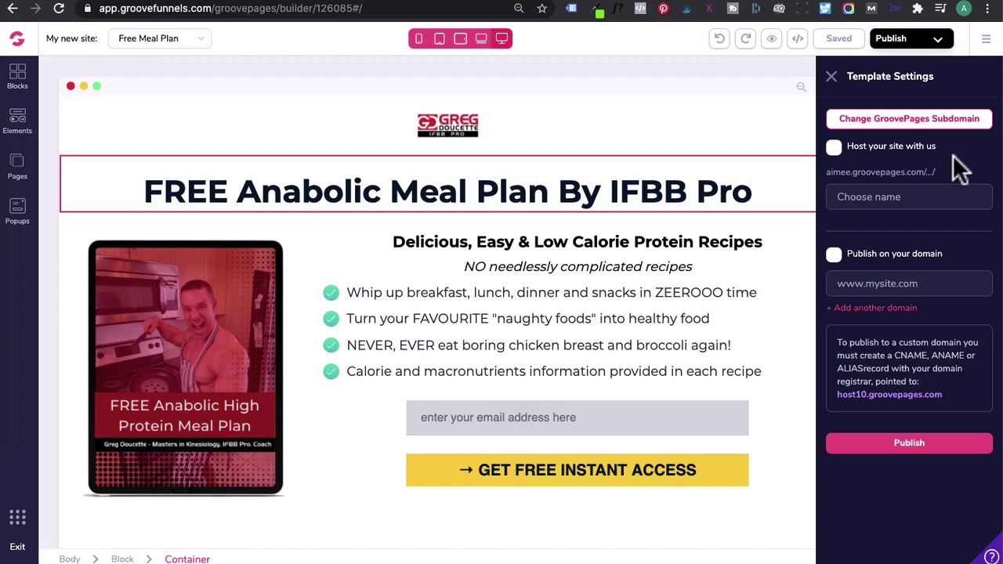
pyautogui.click(835, 259)
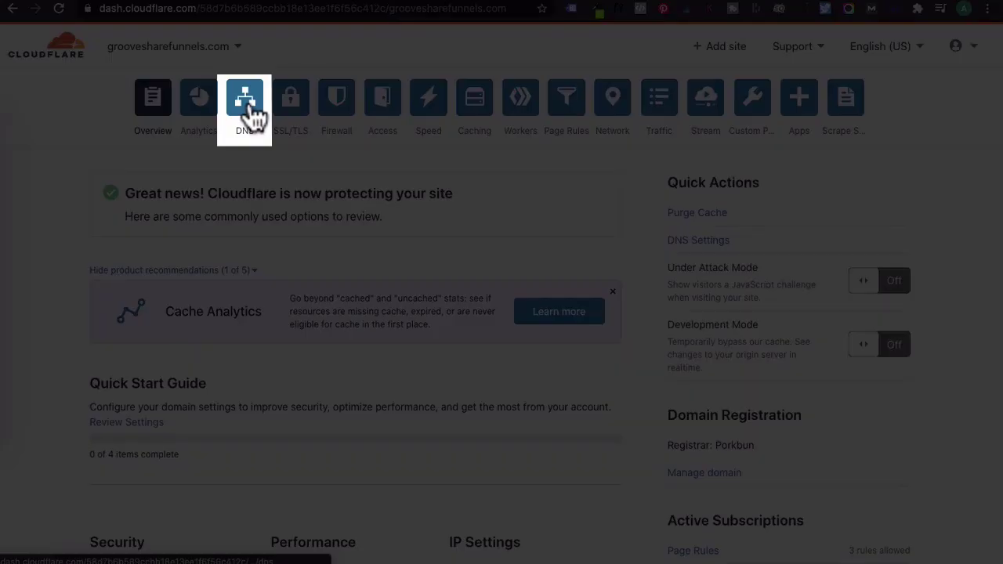
# - In Cloudflare's DNS management for groovesharefunnels.com, start a new CNAME record with @ as its name
pyautogui.click(253, 113)
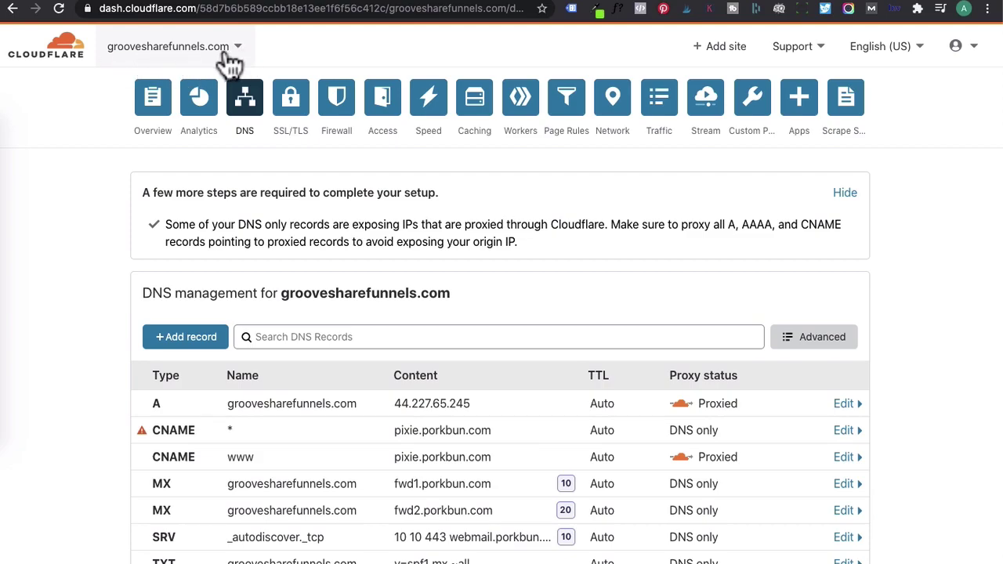
pyautogui.scroll(-1, 451, 301)
pyautogui.click(168, 284)
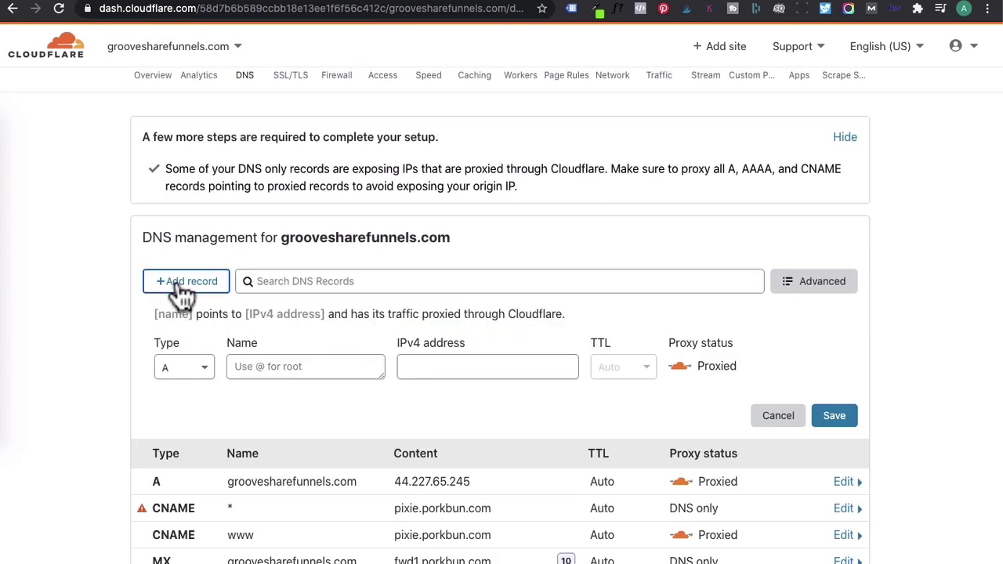
pyautogui.click(190, 371)
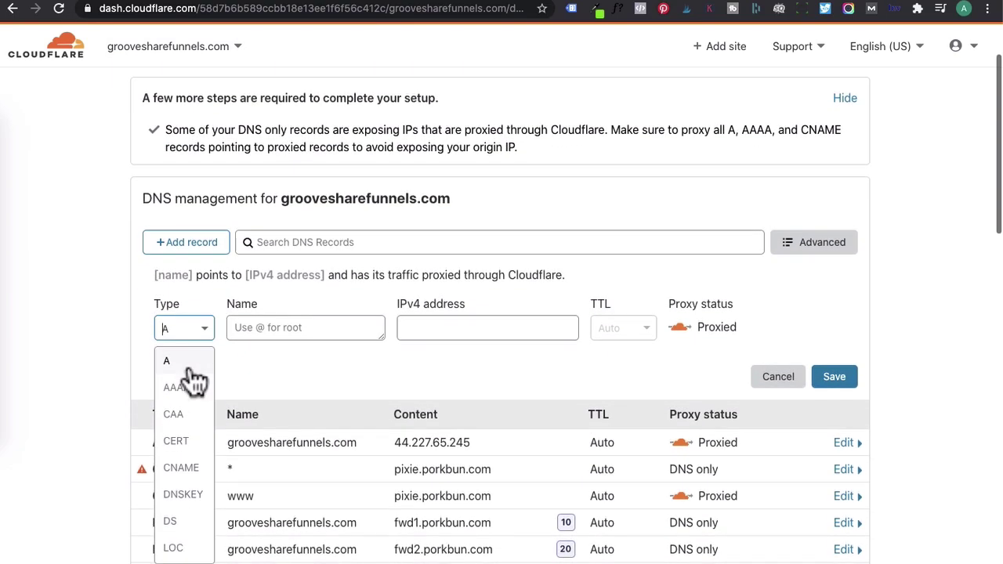
pyautogui.click(184, 469)
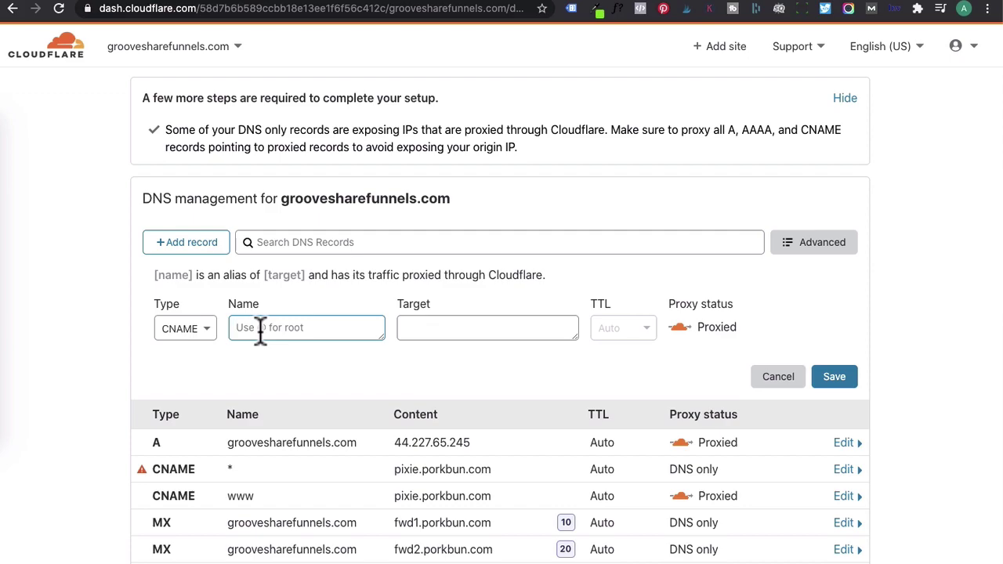
pyautogui.write('@')
pyautogui.click(417, 326)
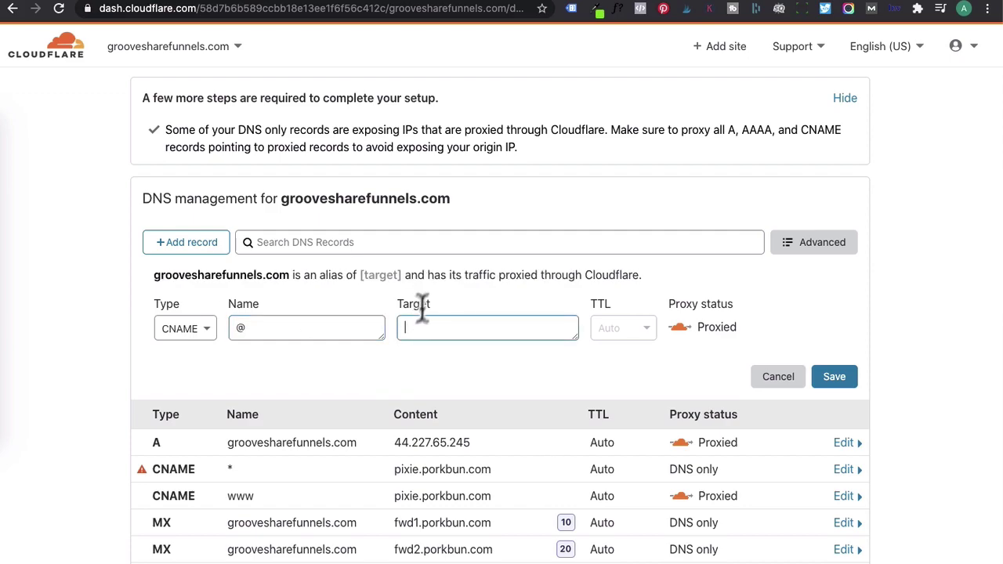
# - Copy host10.groovepages.com from the GroovePages publishing settings into the root CNAME record's target in Cloudflare, and save the record
pyautogui.click(287, 2)
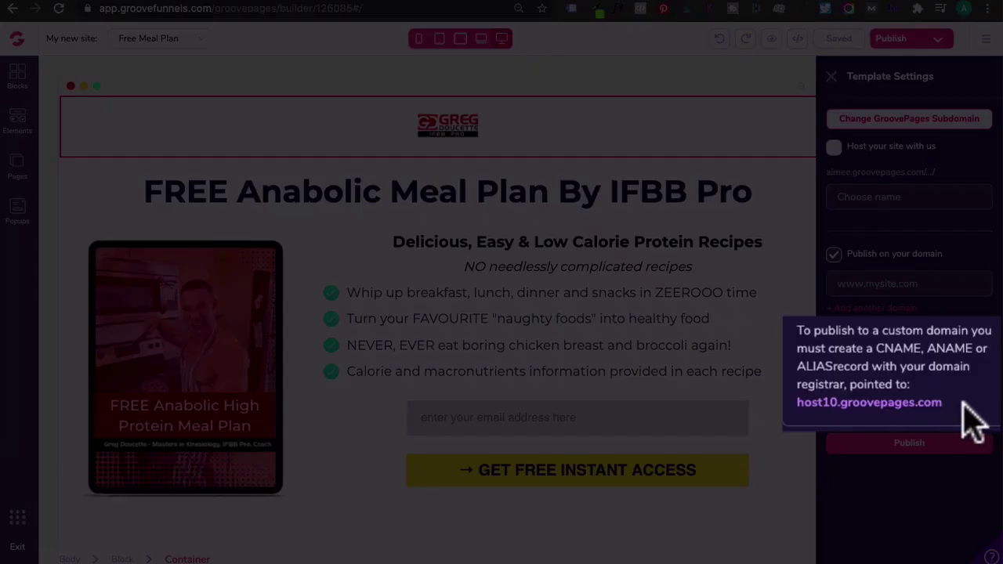
pyautogui.moveTo(943, 395); pyautogui.dragTo(831, 395)
pyautogui.press('super+c')
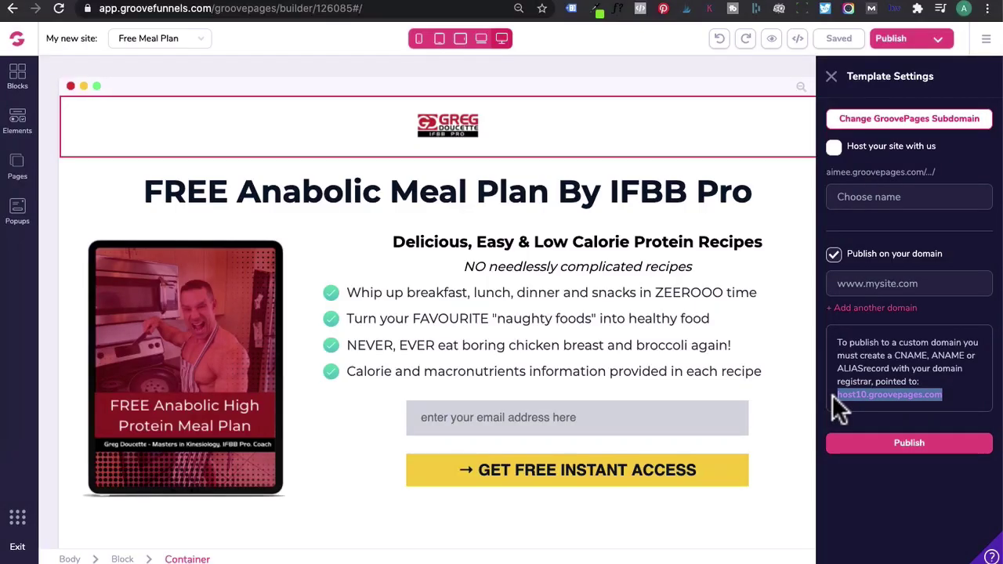
pyautogui.click(458, 4)
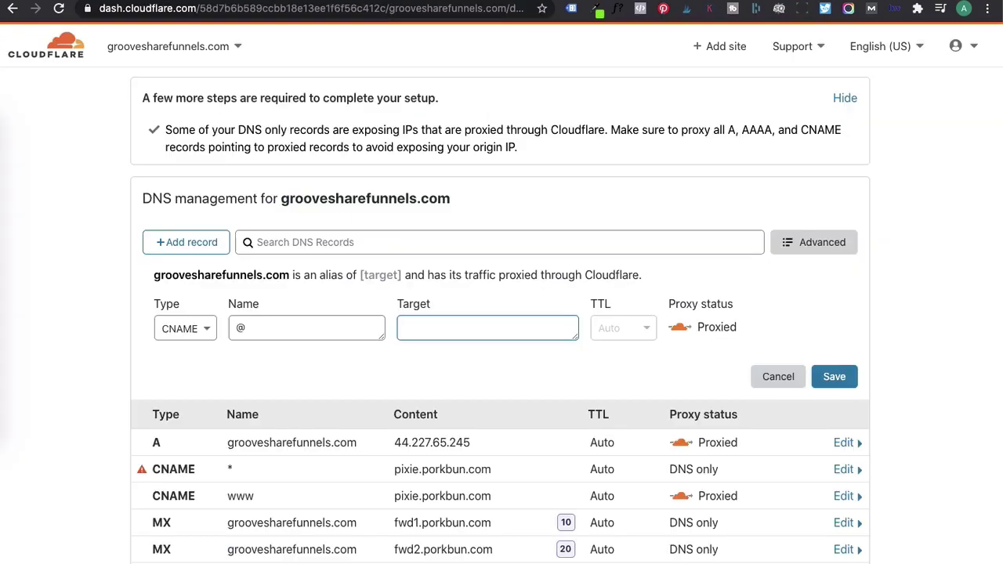
pyautogui.press('super+v')
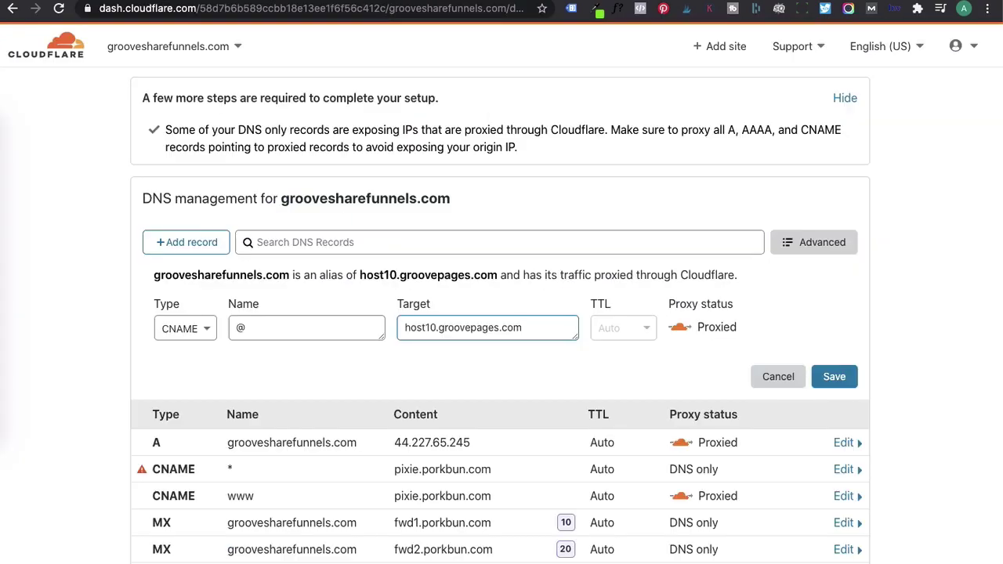
pyautogui.click(834, 385)
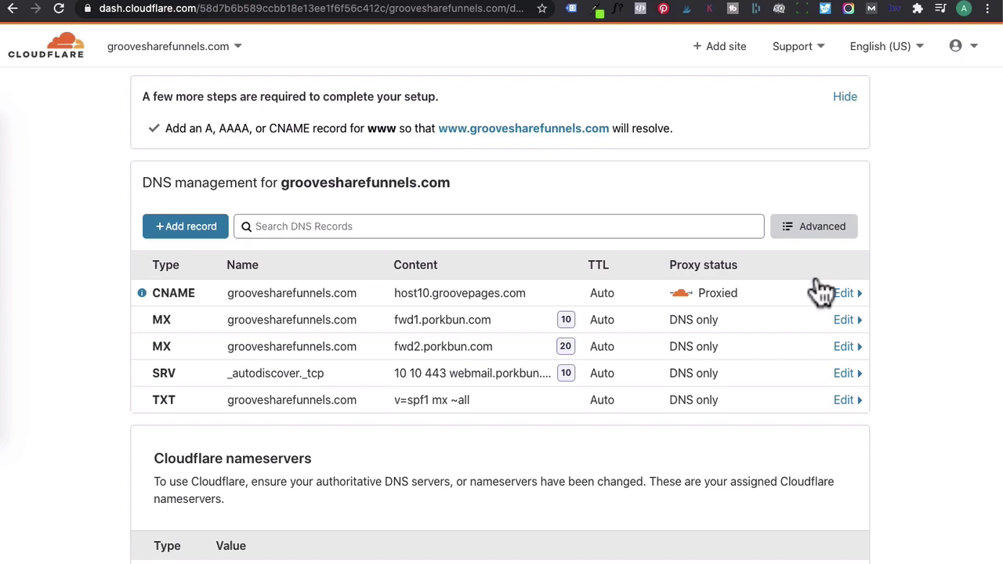
# - Consult the root domain and subdomain examples in the note, and start another CNAME record in Cloudflare
pyautogui.press('super+Tab')
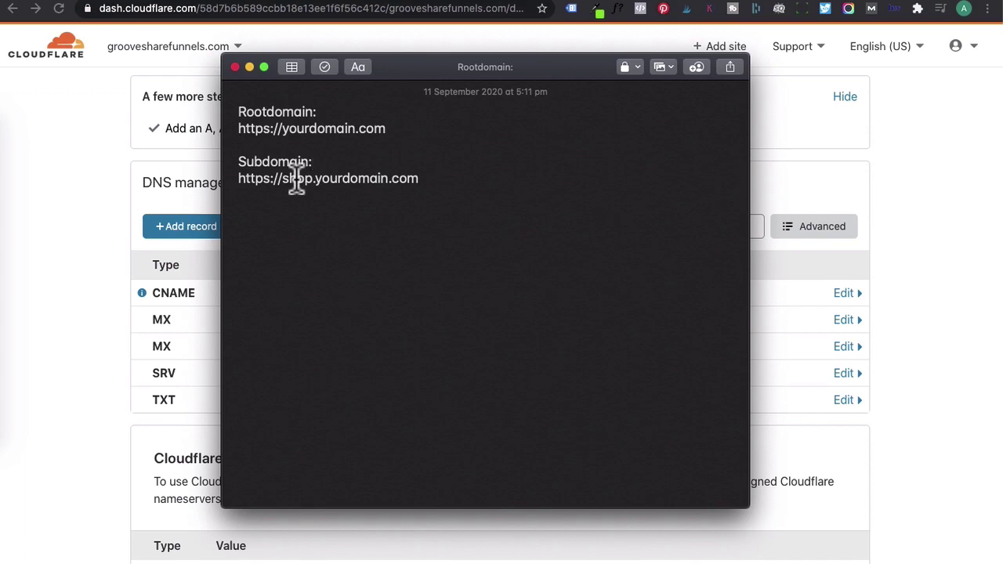
pyautogui.click(83, 210)
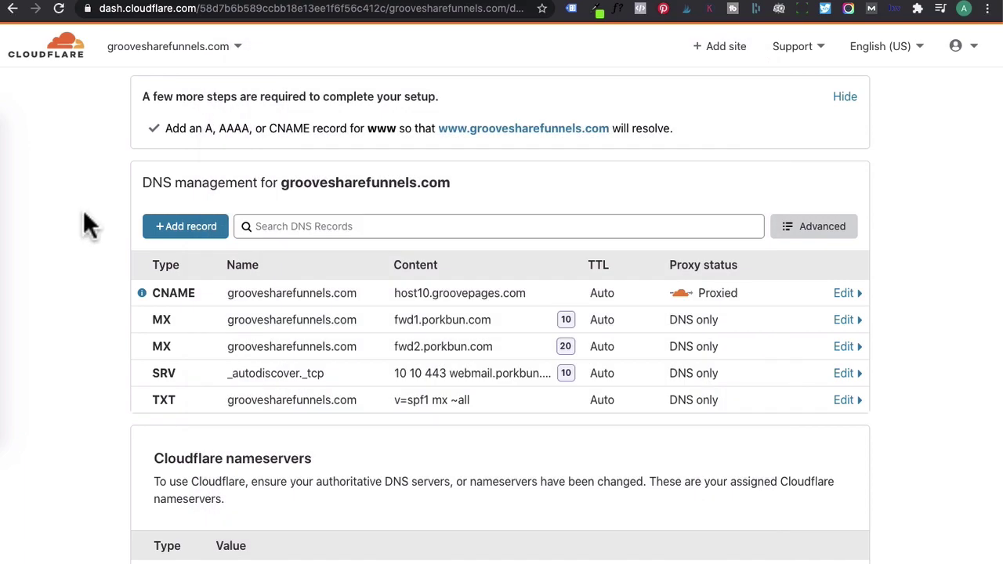
pyautogui.click(196, 235)
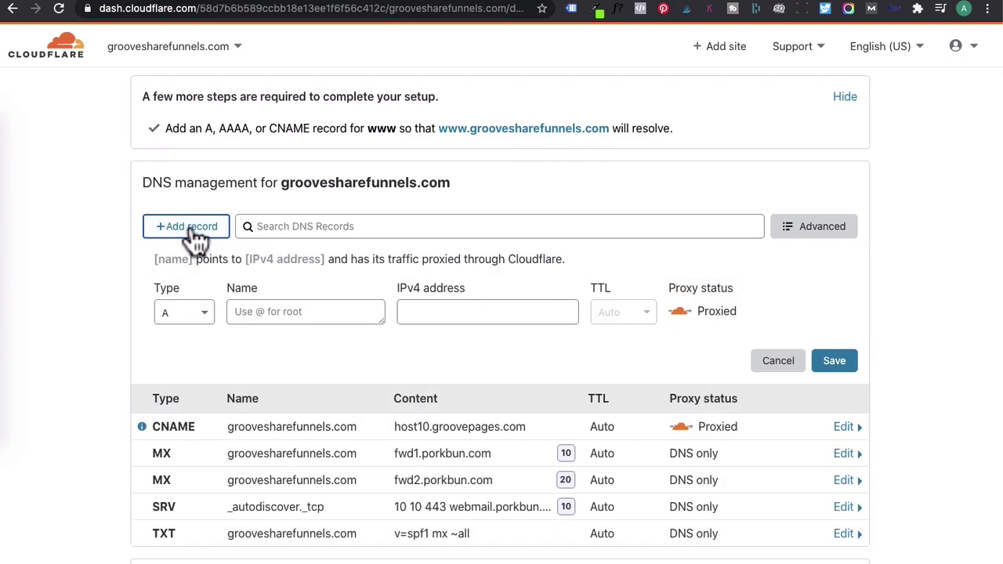
pyautogui.click(199, 310)
pyautogui.click(192, 450)
pyautogui.click(247, 302)
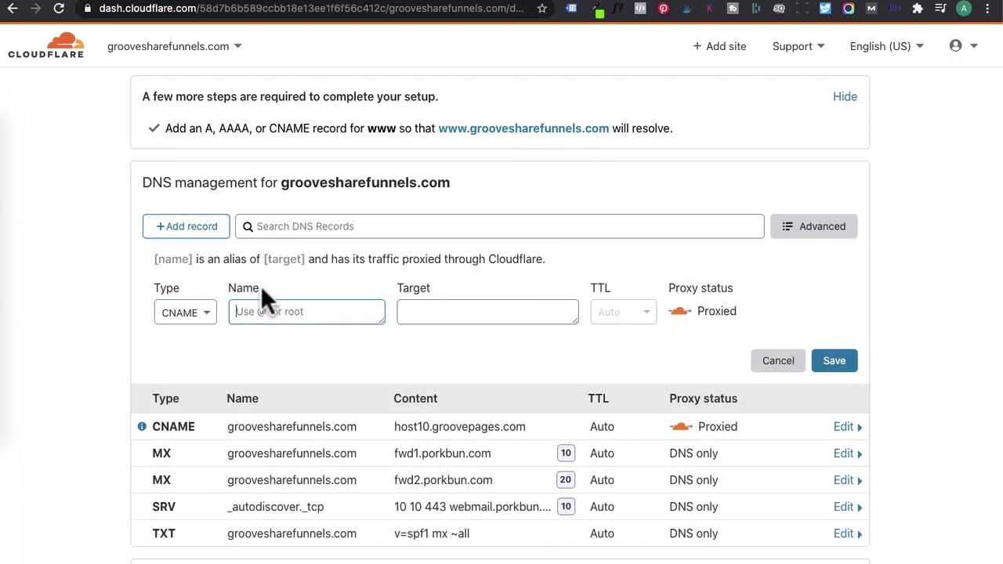
# - Copy the subdomain prefix shop from the note as the CNAME record's name, target host10.groovepages.com, and save the record
pyautogui.click(7, 228)
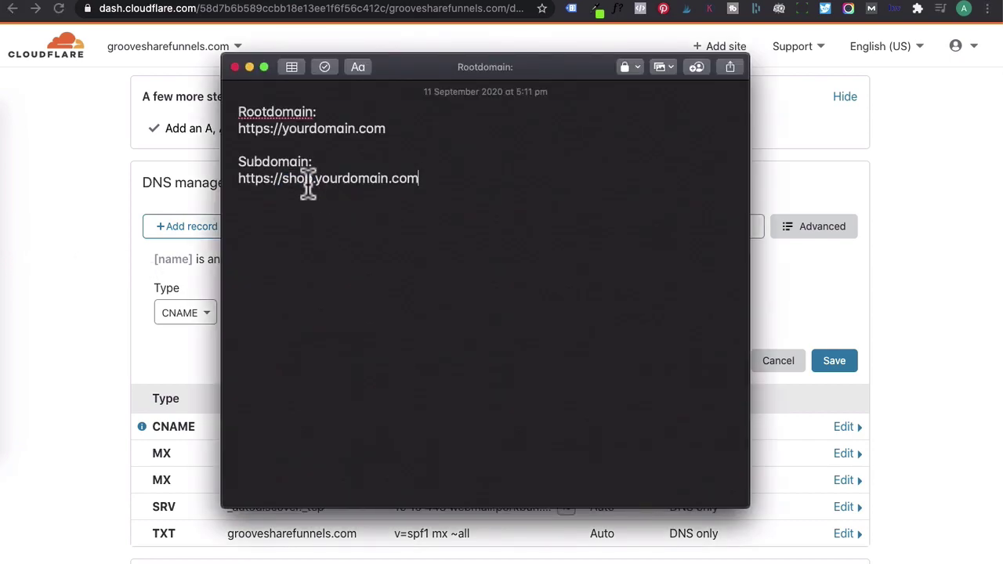
pyautogui.moveTo(315, 179); pyautogui.dragTo(281, 184)
pyautogui.press('super+c')
pyautogui.click(94, 352)
pyautogui.click(302, 311)
pyautogui.press('super+v')
pyautogui.press('BackSpace')
pyautogui.press('Tab')
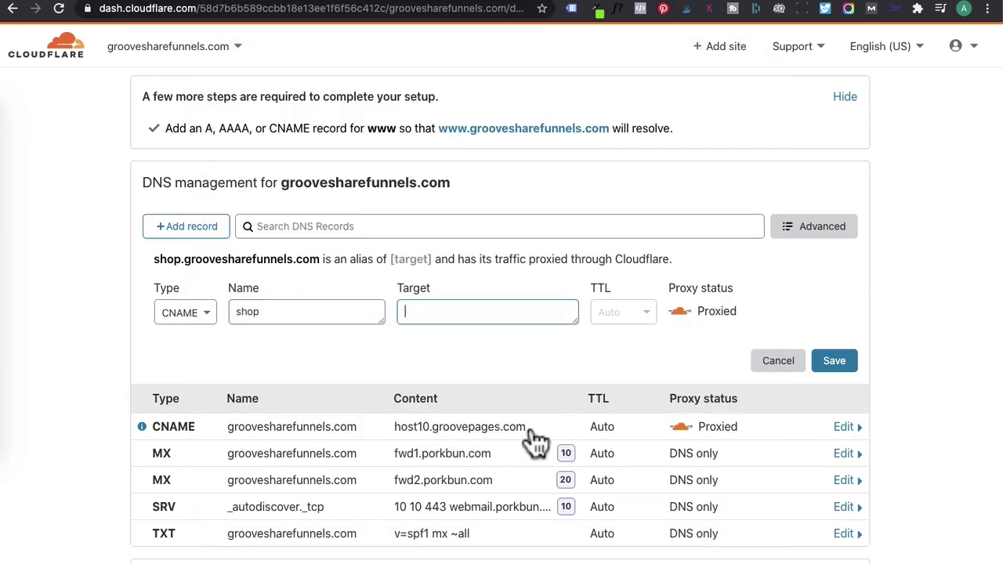
pyautogui.press('super+v')
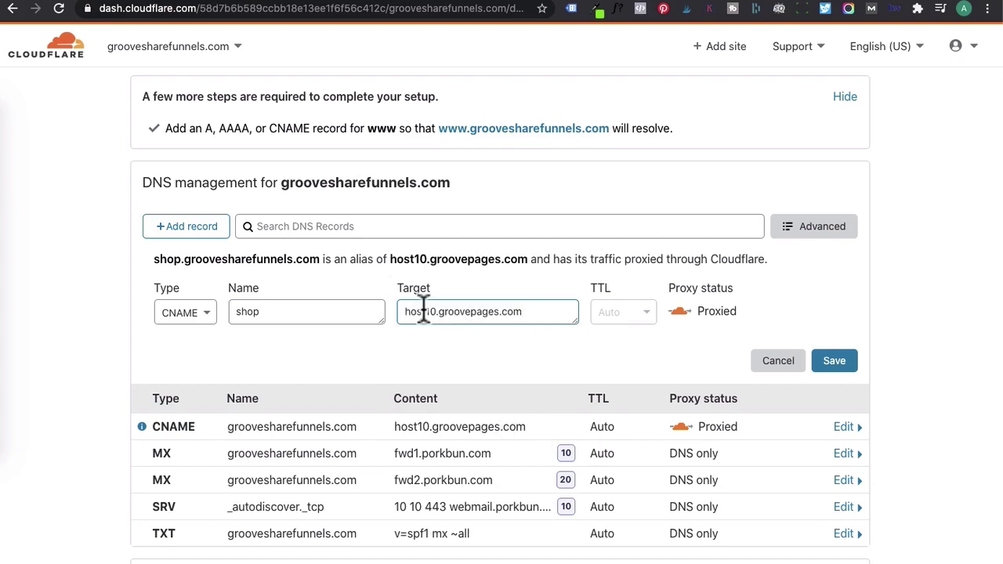
pyautogui.click(834, 362)
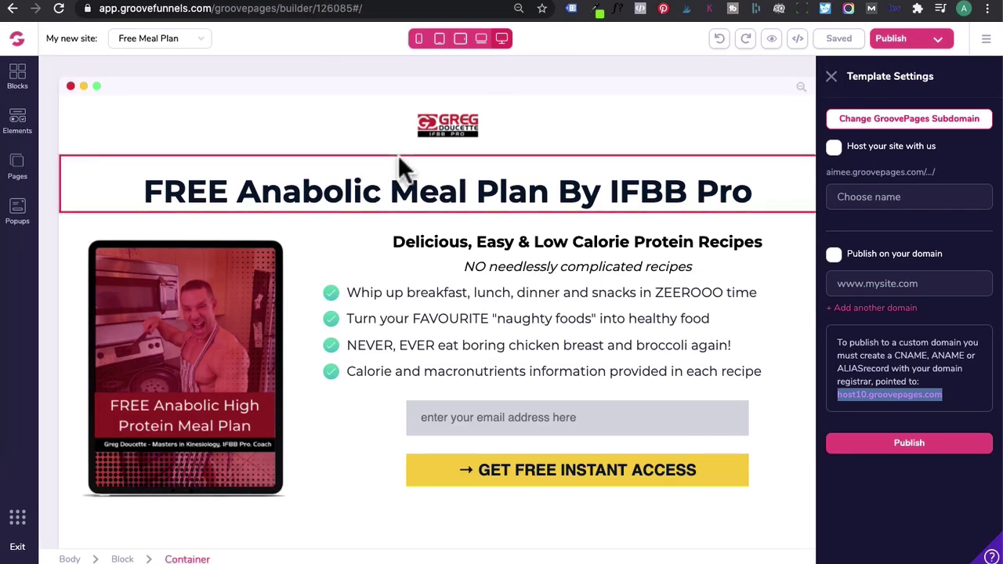
# - Back in GroovePages, enable publishing on your own domain, enter groovesharefunnels.com, and publish the Free Meal Plan site
pyautogui.click(836, 262)
pyautogui.click(834, 255)
pyautogui.click(872, 284)
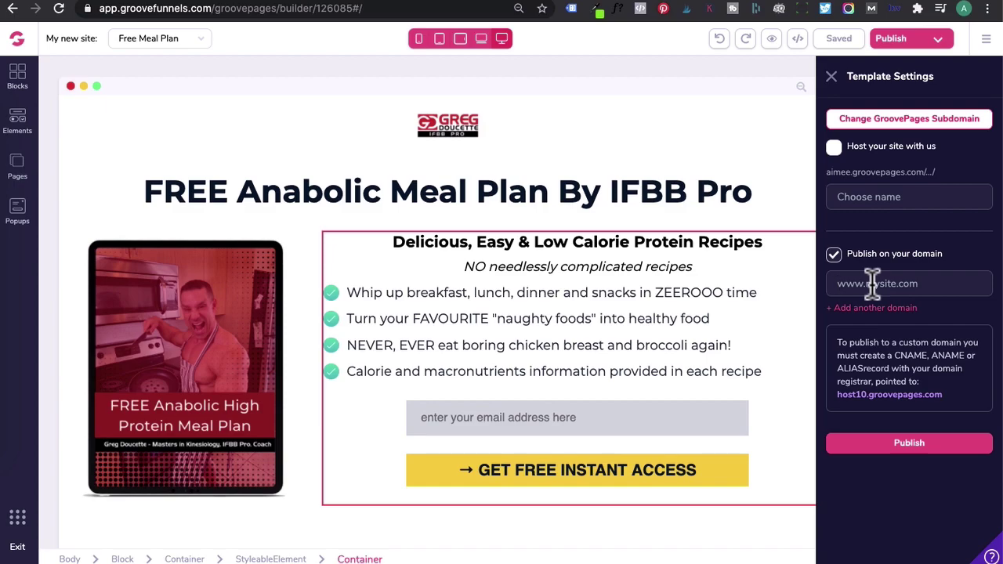
pyautogui.write('groovesharefunnels.com')
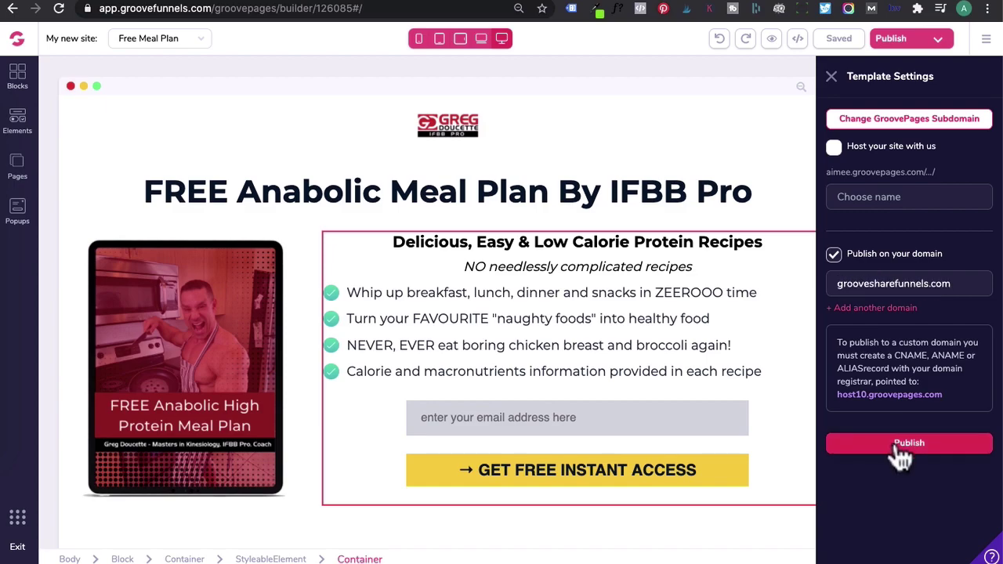
pyautogui.click(900, 445)
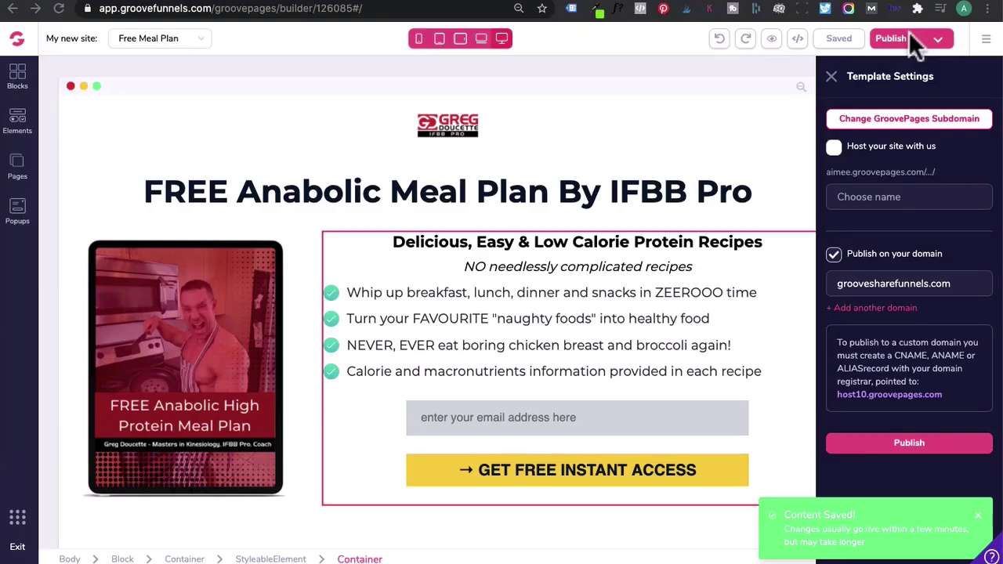
pyautogui.click(893, 38)
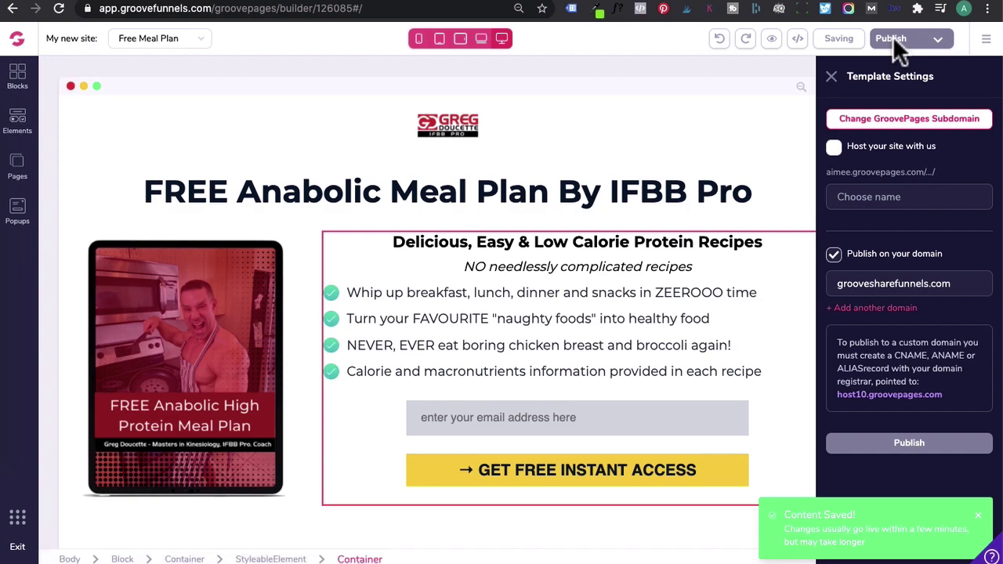